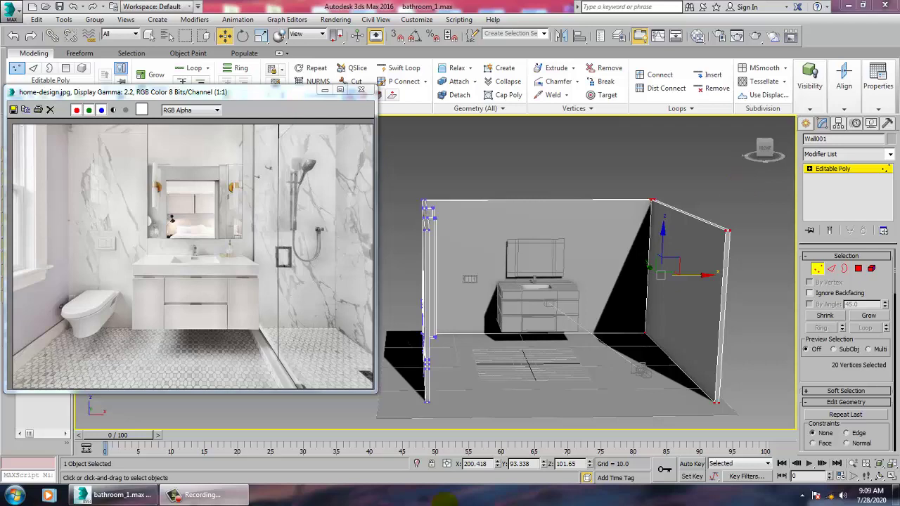
Step: Create a box about 89 long, 46 wide and 34 high on the floor beneath the flush plate for the toilet body
alt+middle_drag(658, 296, 594, 266)
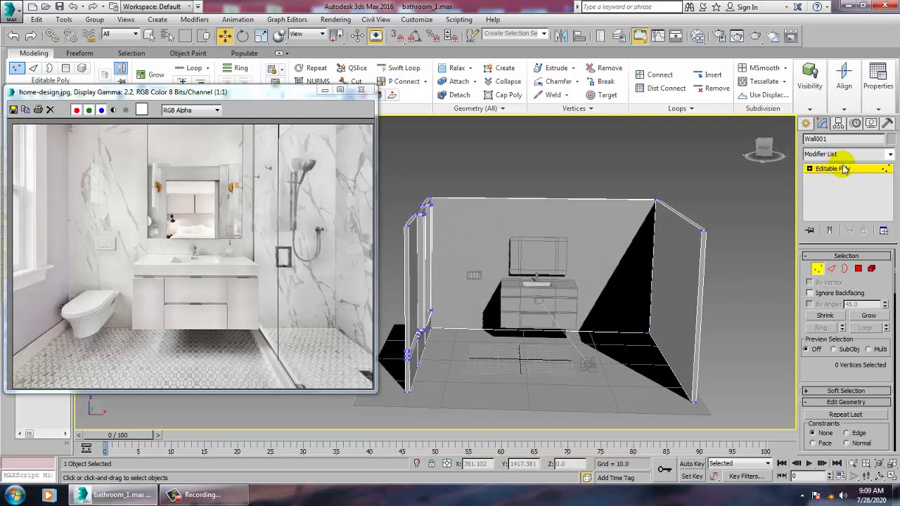
click(111, 236)
click(95, 290)
scroll(103, 313, up, 1)
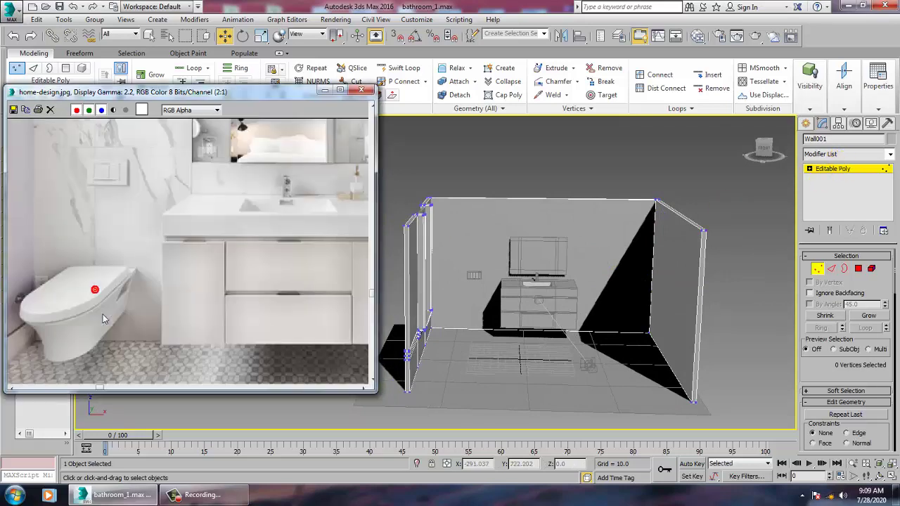
alt+middle_drag(518, 291, 512, 291)
scroll(519, 302, up, 3)
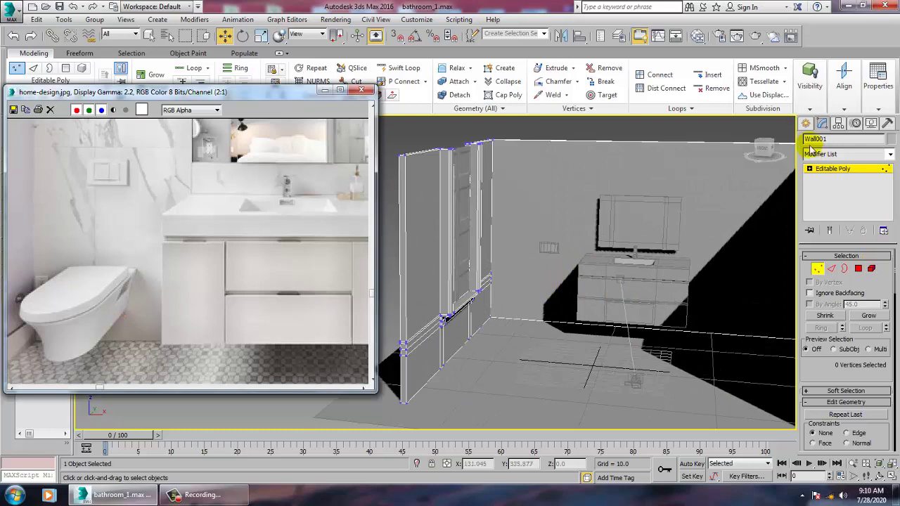
click(806, 123)
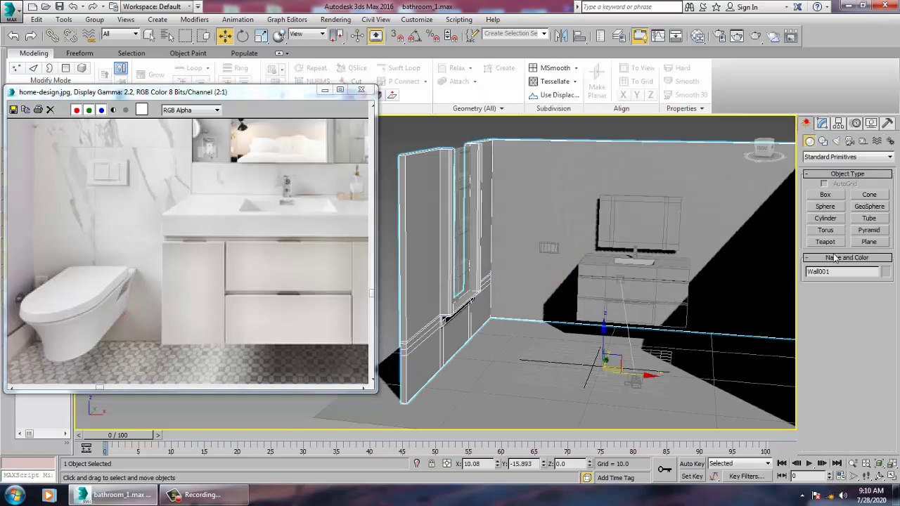
click(826, 195)
alt+middle_drag(585, 331, 615, 345)
scroll(616, 344, up, 3)
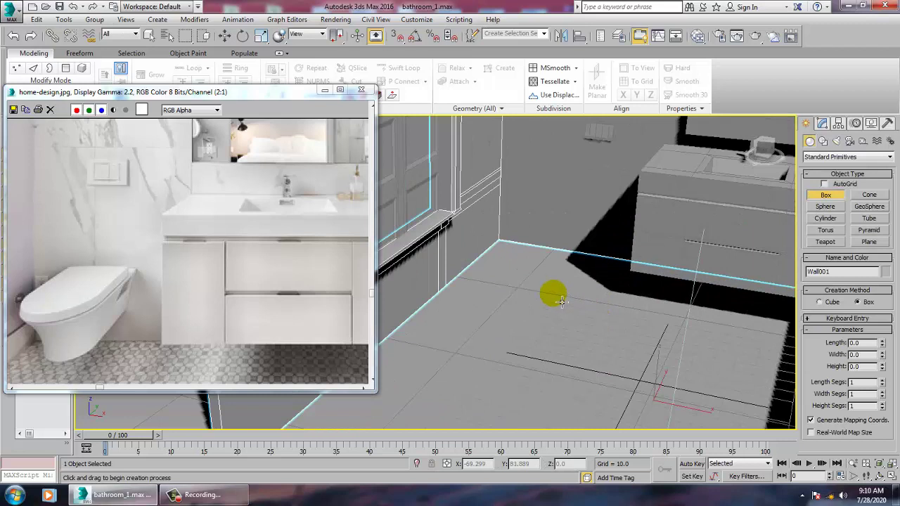
drag(528, 247, 562, 322)
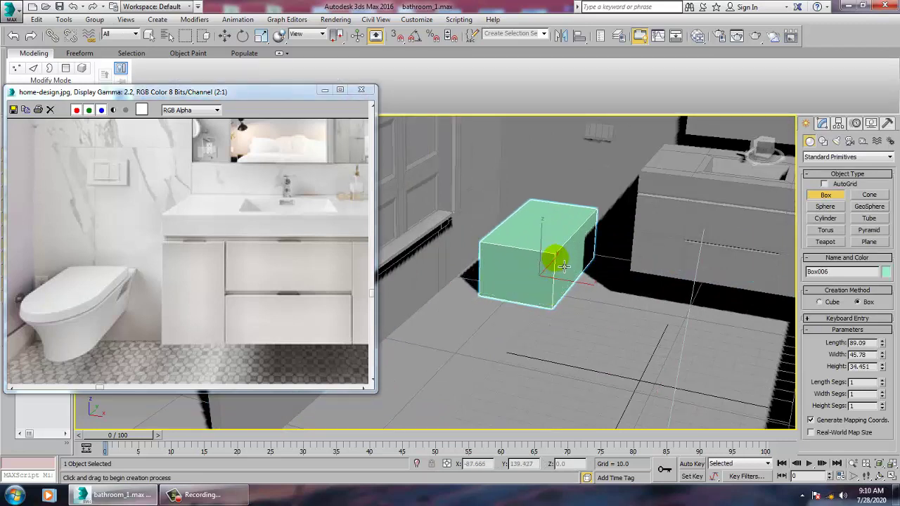
Step: Scale the toilet box to adjust its proportions and raise it off the floor to about Z 11.58
key(w)
alt+middle_drag(581, 289, 521, 320)
key(r)
drag(494, 295, 506, 289)
alt+middle_drag(518, 283, 581, 268)
key(w)
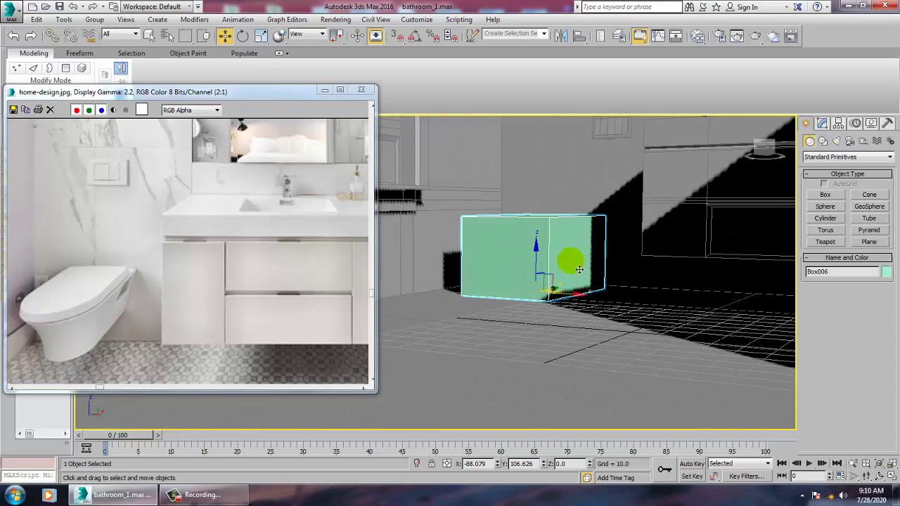
drag(540, 266, 538, 241)
Step: Move the flush plate higher on the back wall and shift the toilet box along X to about -80.7
alt+middle_drag(585, 233, 619, 306)
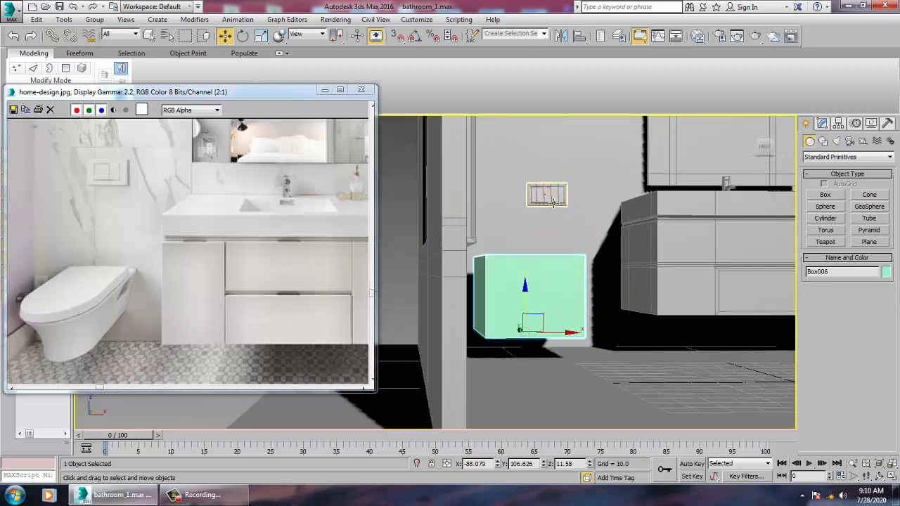
click(542, 193)
drag(554, 172, 551, 142)
alt+middle_drag(552, 142, 569, 281)
click(535, 288)
drag(564, 341, 576, 341)
Step: Convert the box to an editable poly and add two lengthwise edge loops dividing its width into thirds
right_click(611, 262)
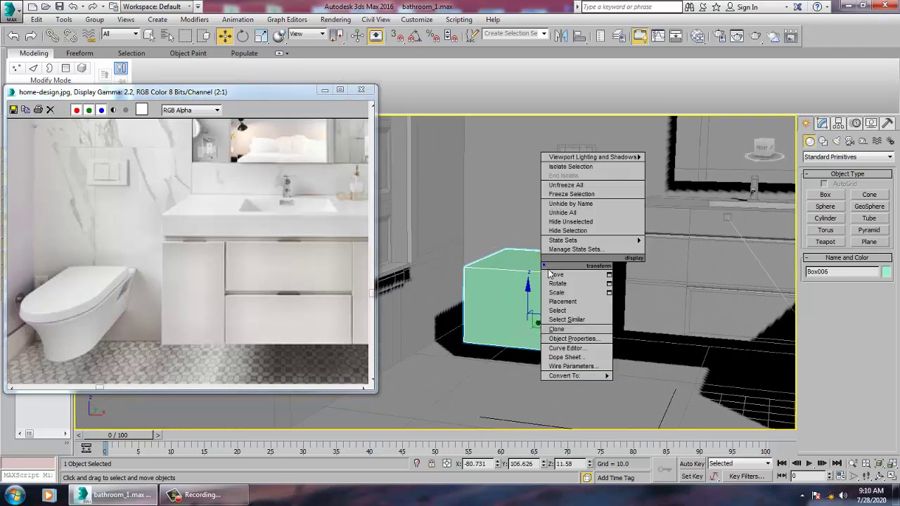
mouse_move(584, 375)
click(653, 385)
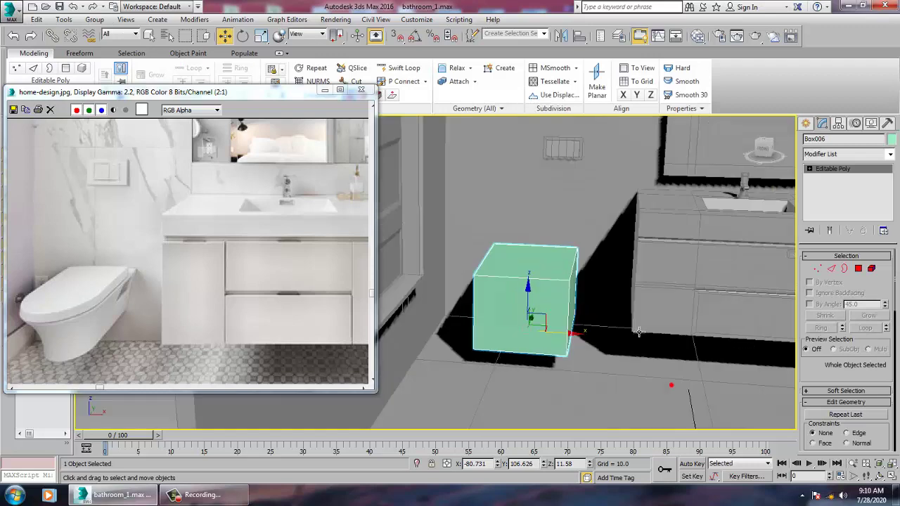
click(404, 67)
alt+middle_drag(537, 249, 533, 275)
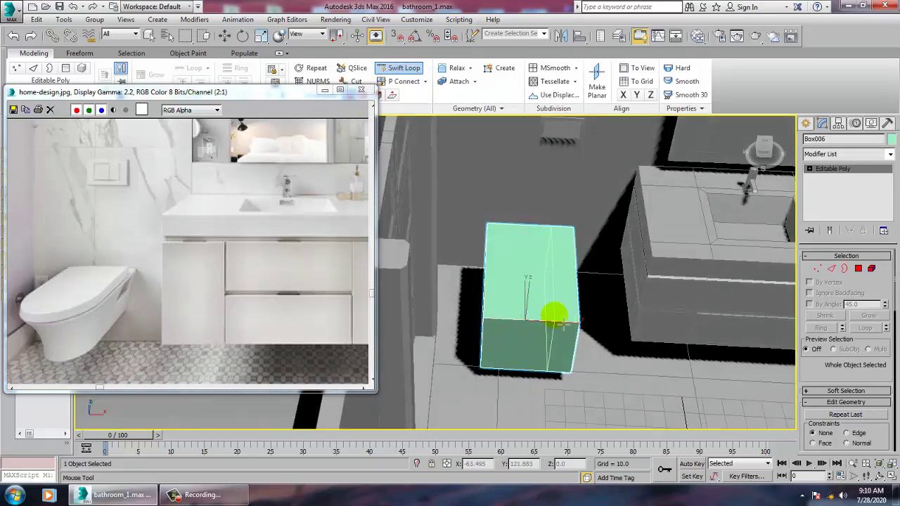
alt+middle_drag(568, 323, 538, 284)
Step: Move the two inner vertical edges of the box's front face forward by about 6.7 along Y to round the front
key(w)
key(2)
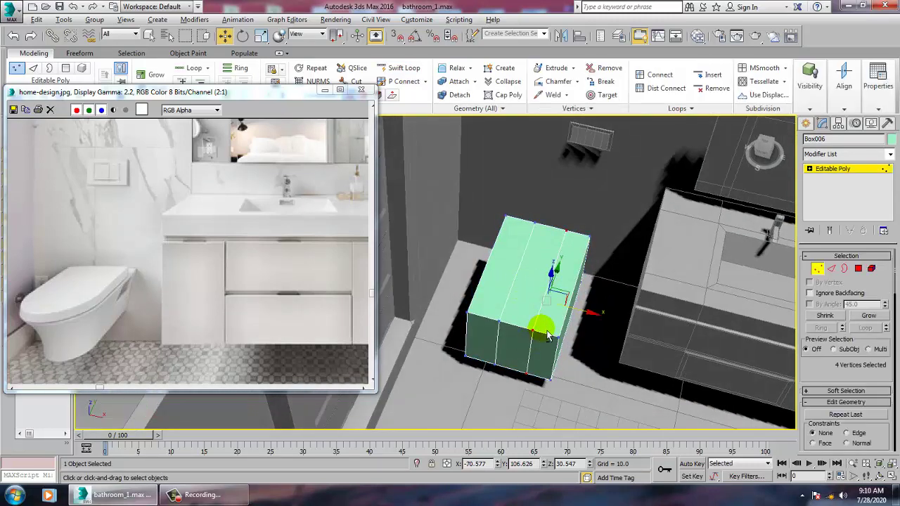
click(542, 321)
key(2)
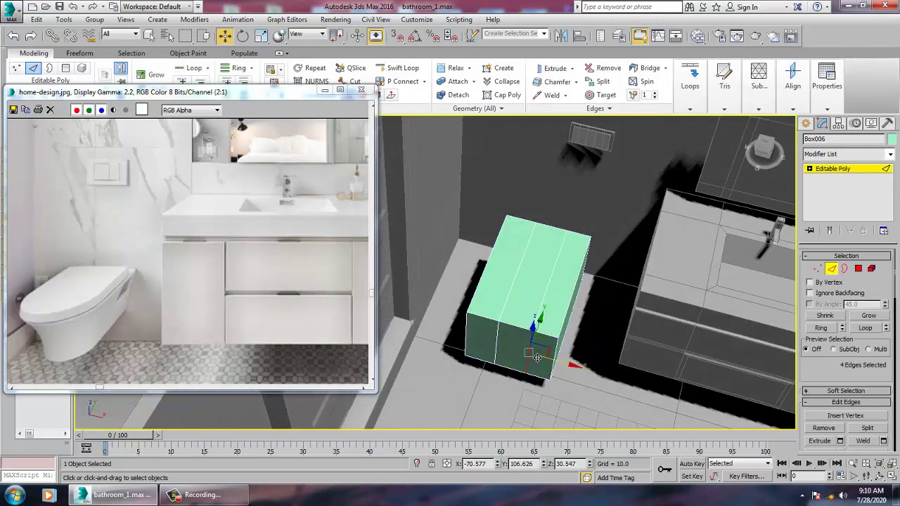
click(507, 351)
alt+middle_drag(508, 351, 542, 336)
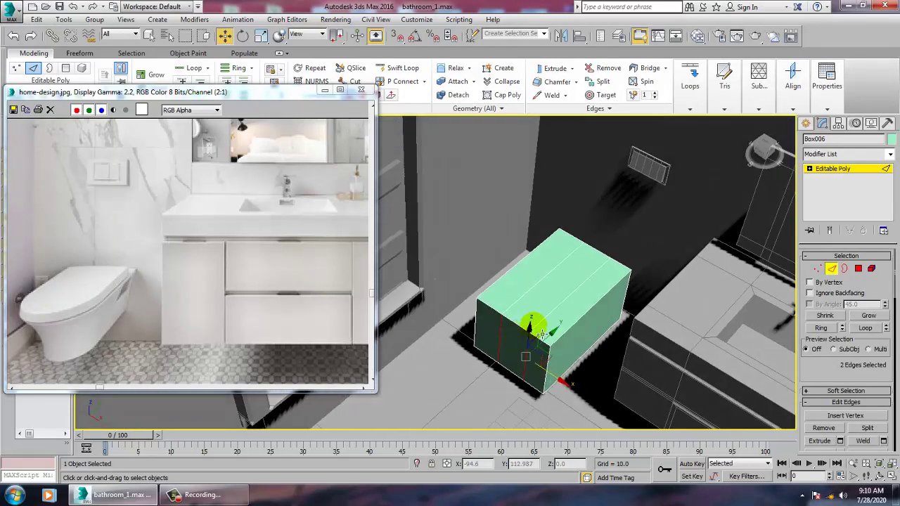
drag(555, 344, 538, 345)
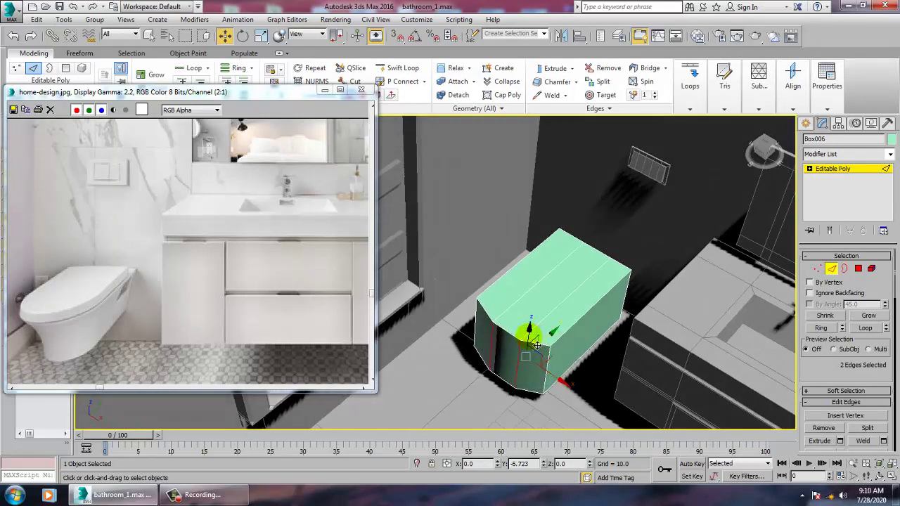
Step: Add a horizontal edge loop at mid-height around the box and scale it inward to form a waist
alt+middle_drag(530, 342, 584, 270)
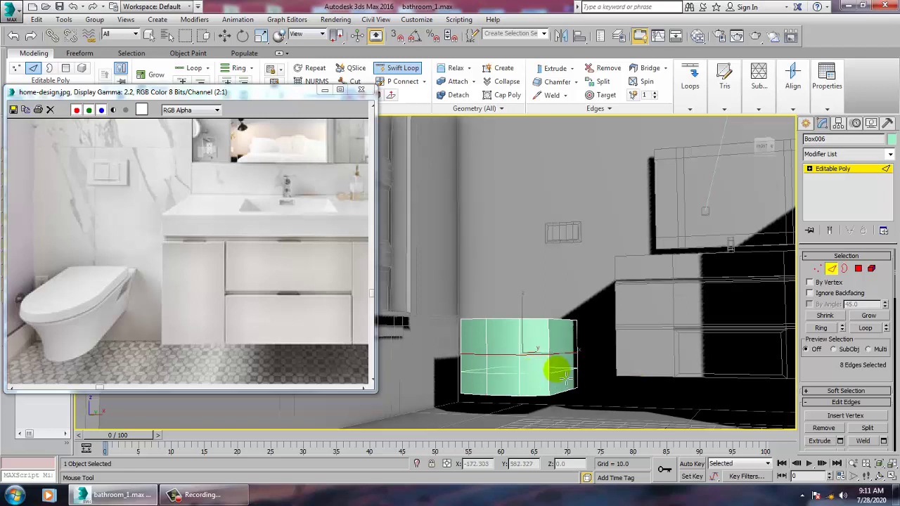
right_click(561, 375)
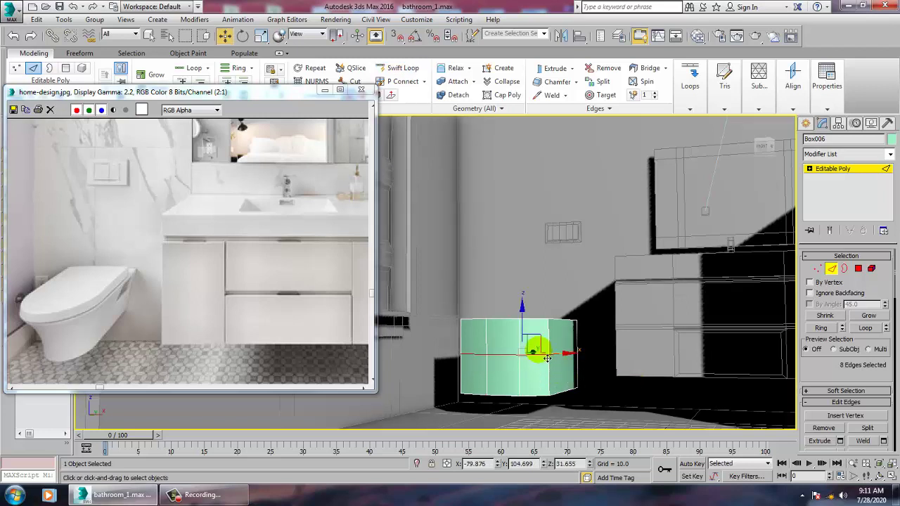
key(r)
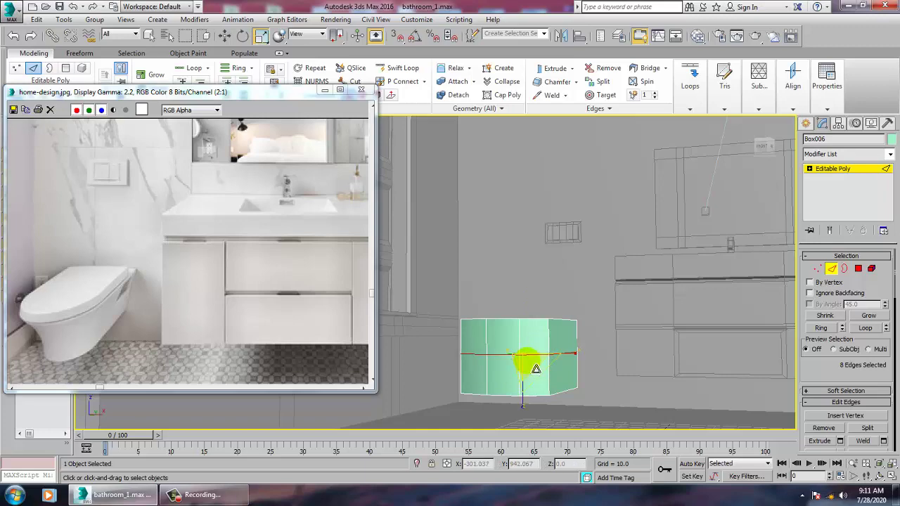
drag(536, 369, 546, 382)
Step: Adjust the waist loop along Y, pulling its three front edges forward by about 10.8
alt+middle_drag(579, 351, 560, 351)
key(w)
drag(553, 350, 562, 349)
alt+middle_drag(563, 349, 514, 346)
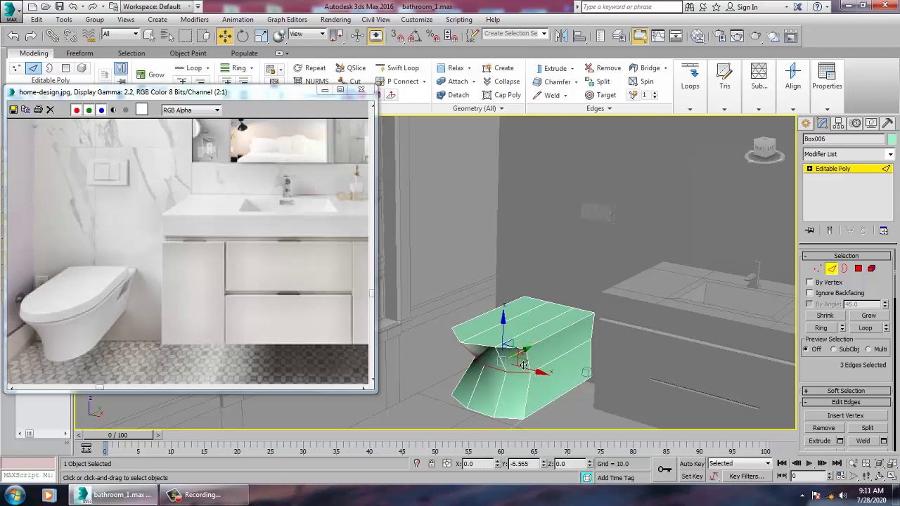
mouse_move(524, 357)
alt+middle_down()
mouse_move(548, 367)
mouse_move(534, 339)
mouse_move(512, 361)
alt+middle_up()
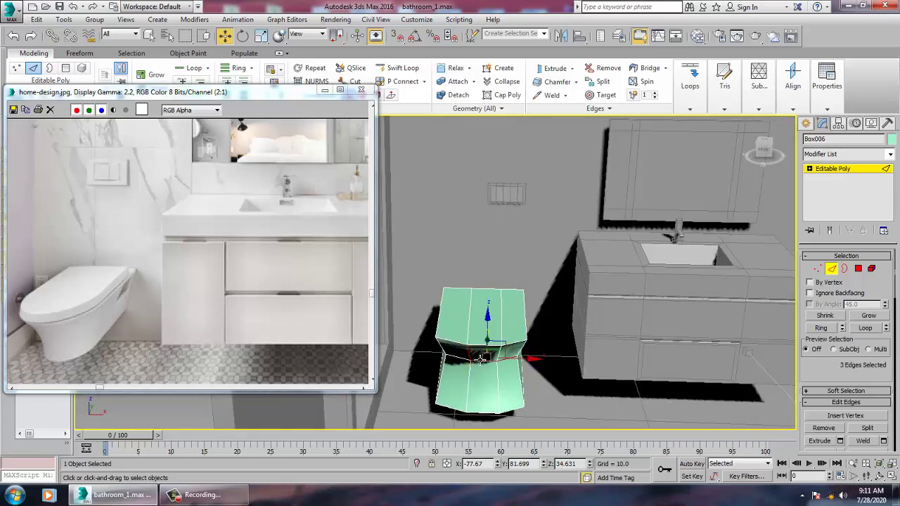
alt+middle_drag(469, 365, 515, 346)
drag(509, 351, 499, 355)
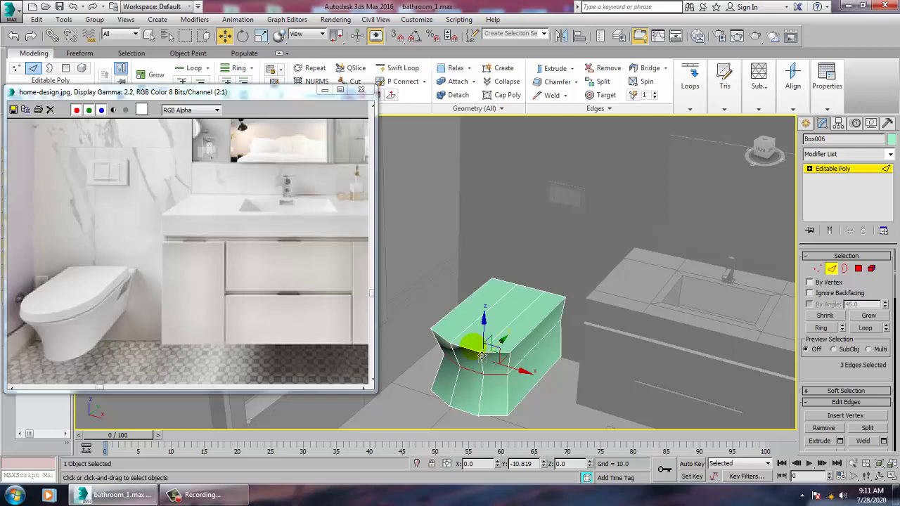
Step: Add two crosswise edge loops along the length of the toilet body, working in the Top view
alt+middle_drag(483, 355, 532, 302)
click(398, 67)
key(alt+w)
right_click(418, 221)
key(alt+w)
scroll(551, 261, down, 7)
middle_drag(571, 237, 569, 390)
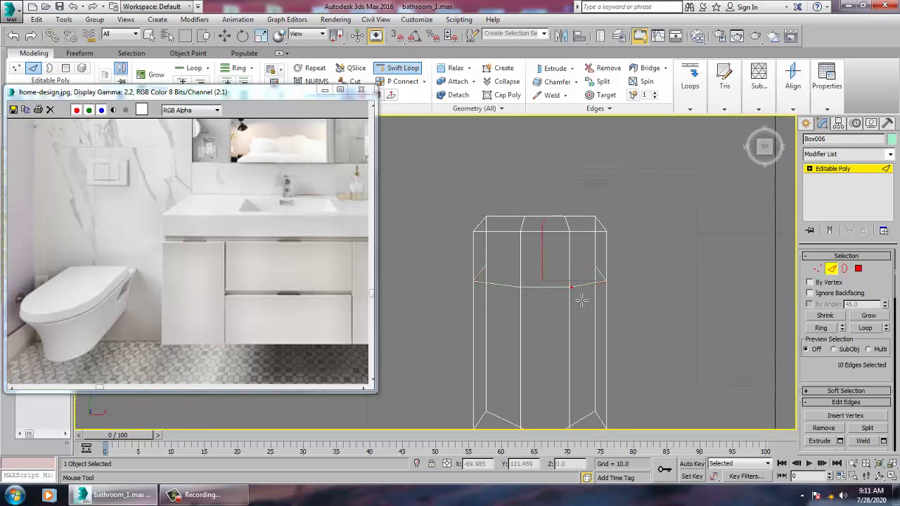
click(569, 371)
Step: Select the vertices of both crosswise loops and scale them wider along X so the body's sides bulge outward
key(w)
middle_drag(617, 326, 605, 287)
key(1)
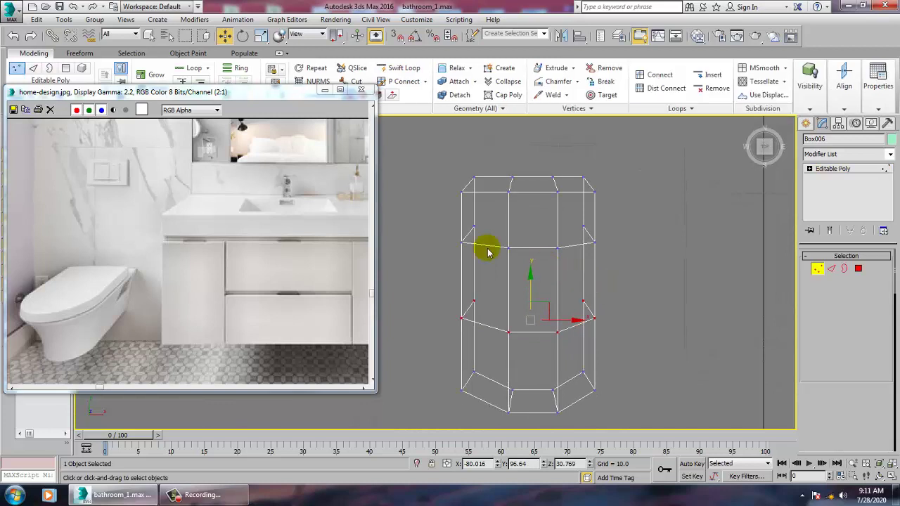
drag(663, 357, 662, 355)
key(r)
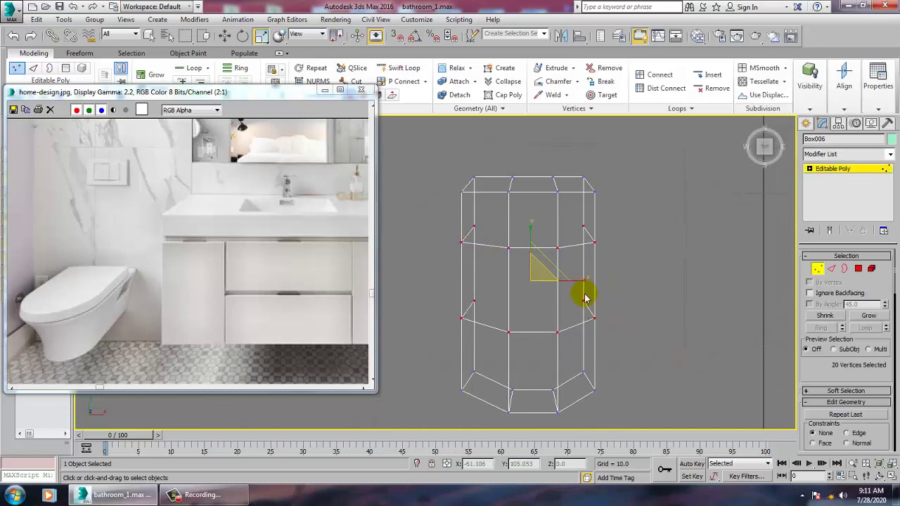
drag(578, 285, 598, 287)
key(w)
key(alt+w)
mouse_move(599, 327)
alt+middle_down()
mouse_move(583, 318)
mouse_move(622, 351)
mouse_move(588, 325)
alt+middle_up()
key(alt+w)
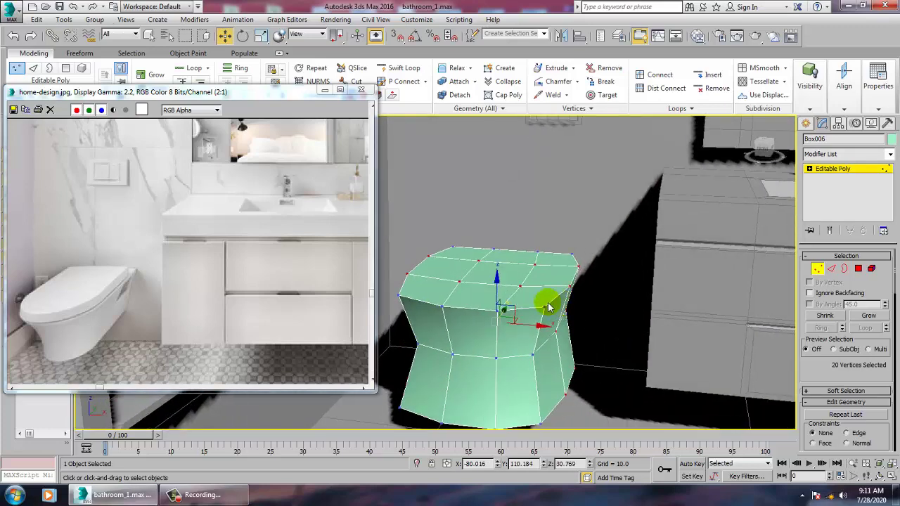
Step: Chamfer the waist edge loop of the toilet body by 7.731 with 3 segments
click(832, 268)
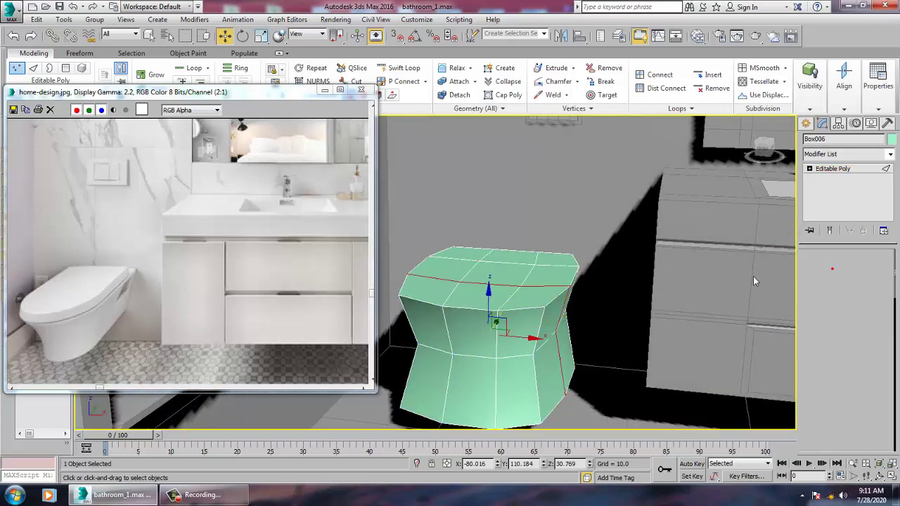
double_click(520, 360)
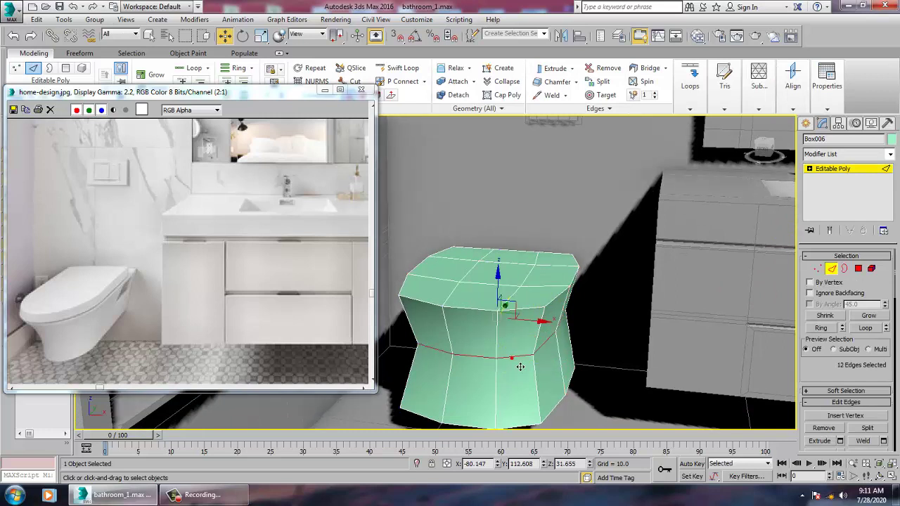
drag(820, 375, 831, 285)
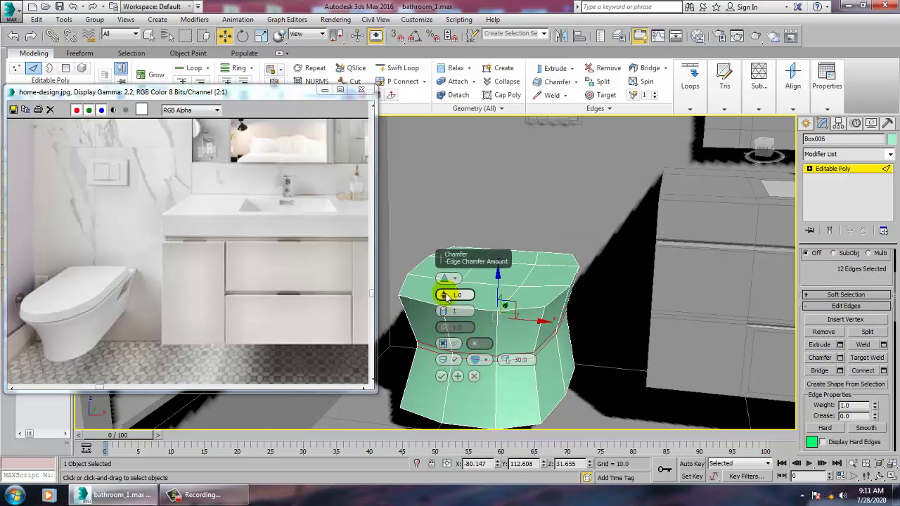
drag(443, 267, 440, 262)
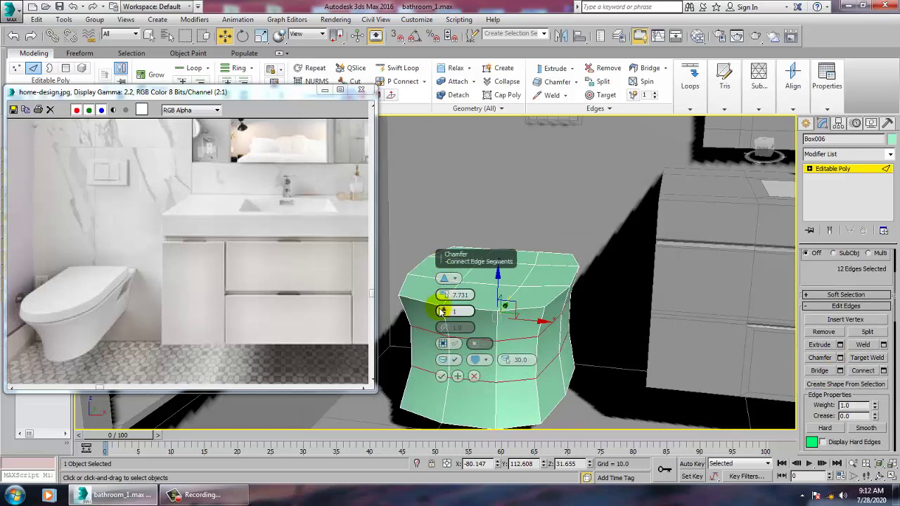
drag(443, 314, 451, 311)
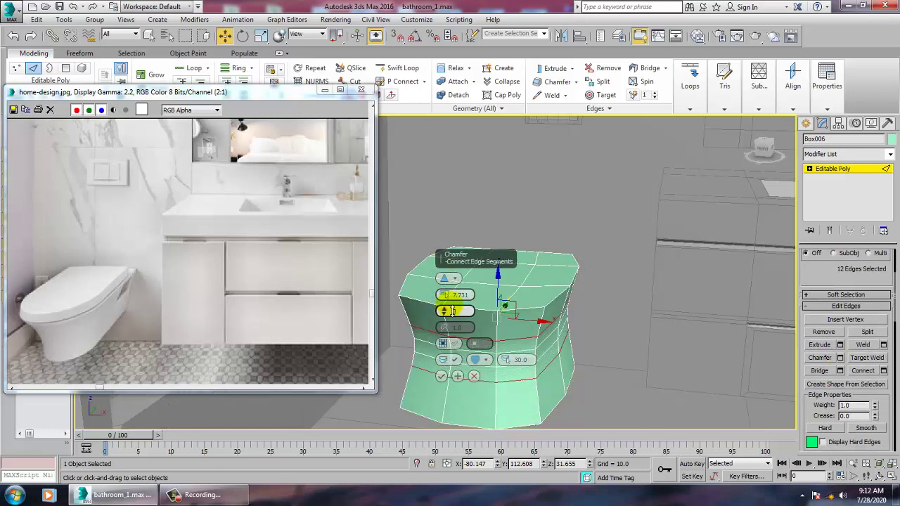
click(442, 361)
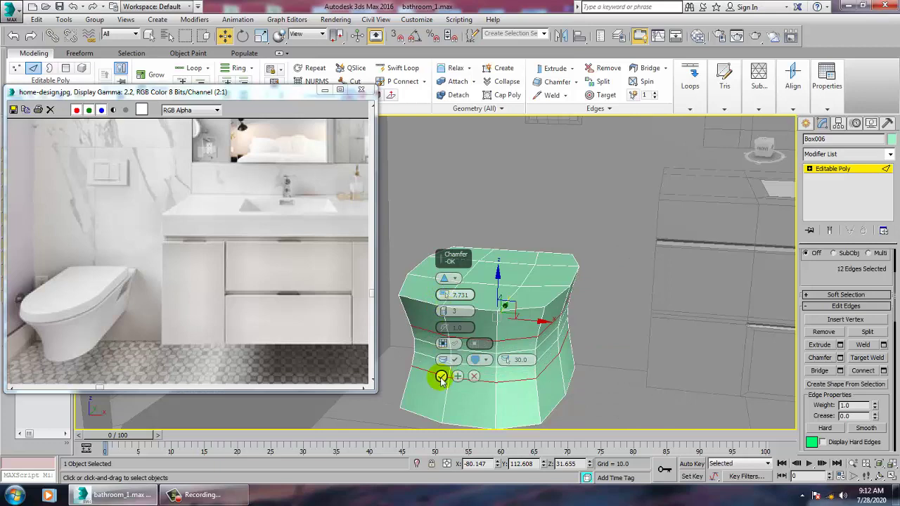
click(441, 378)
Step: Isolate the toilet body and select the front and side edges around its bottom outline
alt+middle_drag(685, 314, 635, 288)
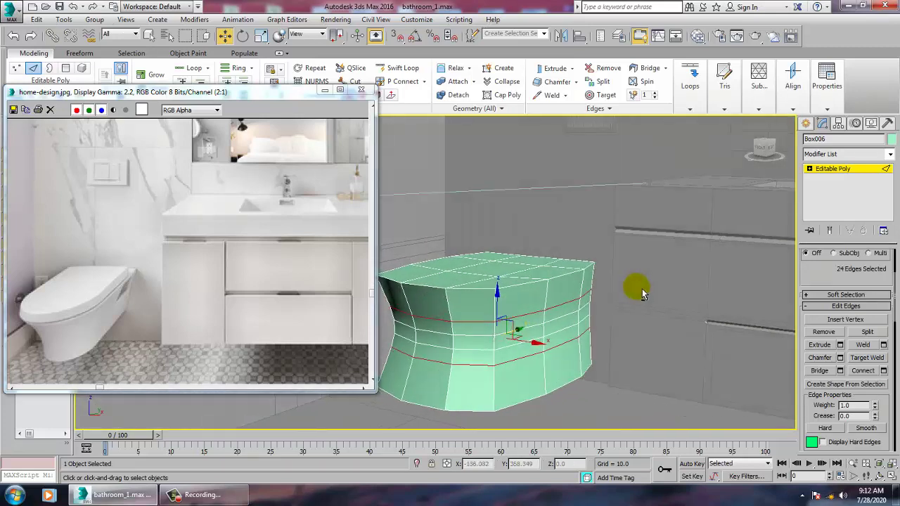
click(486, 420)
click(510, 408)
click(493, 418)
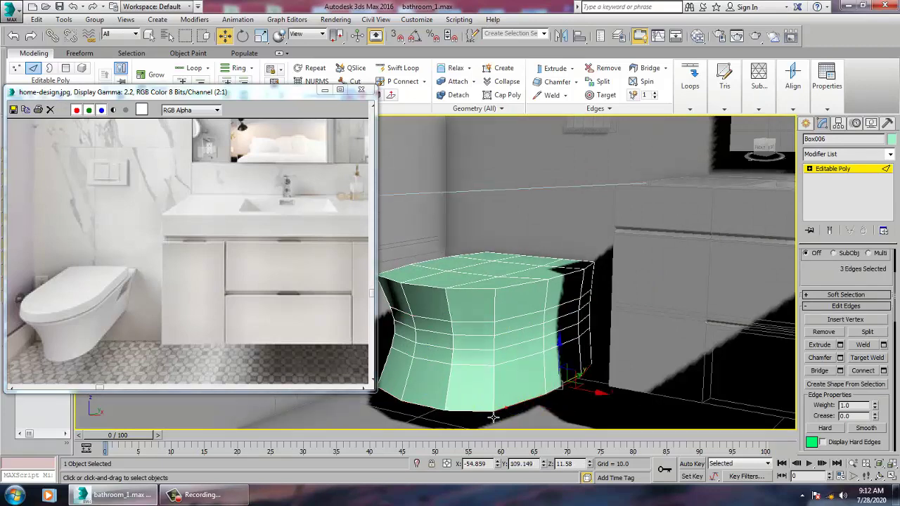
ctrl+double_click(484, 420)
alt+middle_drag(509, 370, 740, 365)
key(alt+q)
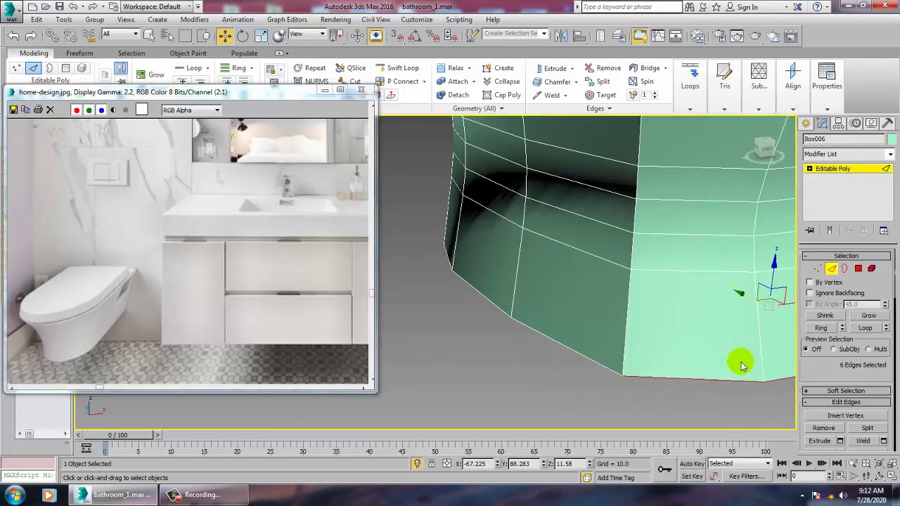
ctrl+double_click(592, 362)
scroll(598, 351, down, 5)
alt+middle_drag(638, 349, 587, 344)
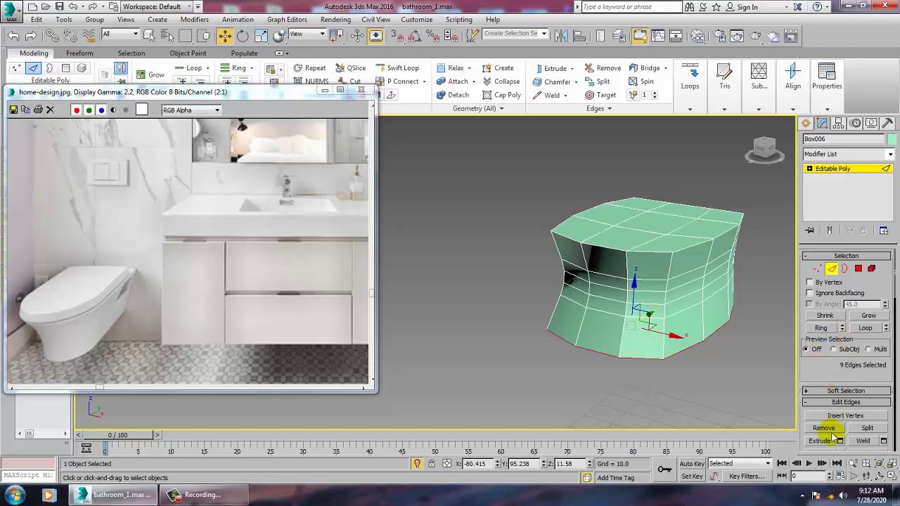
Step: Chamfer the selected bottom edges of the toilet body by 0.612 with 3 segments and end the isolation
drag(837, 391, 851, 315)
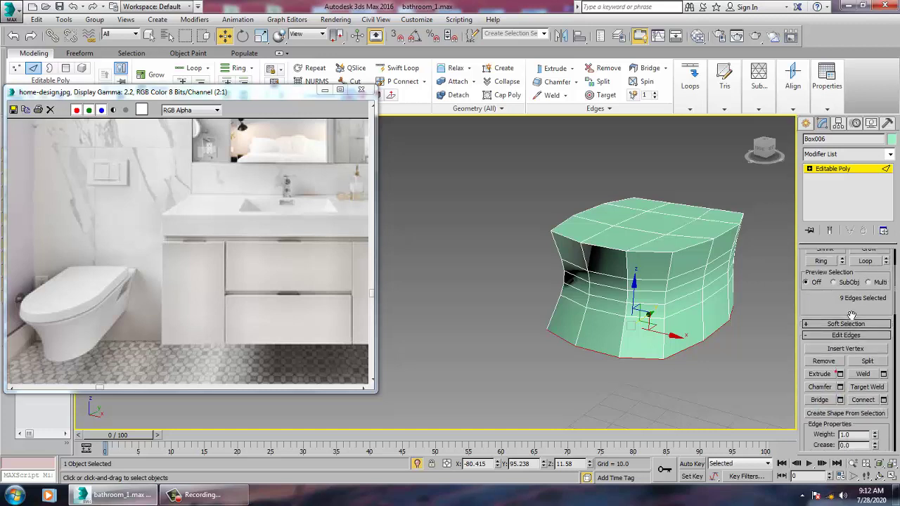
click(840, 387)
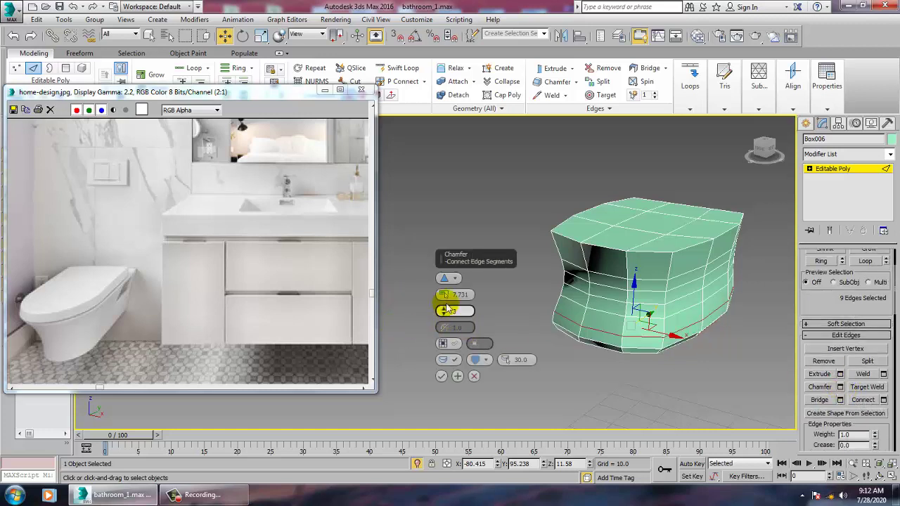
drag(443, 295, 457, 332)
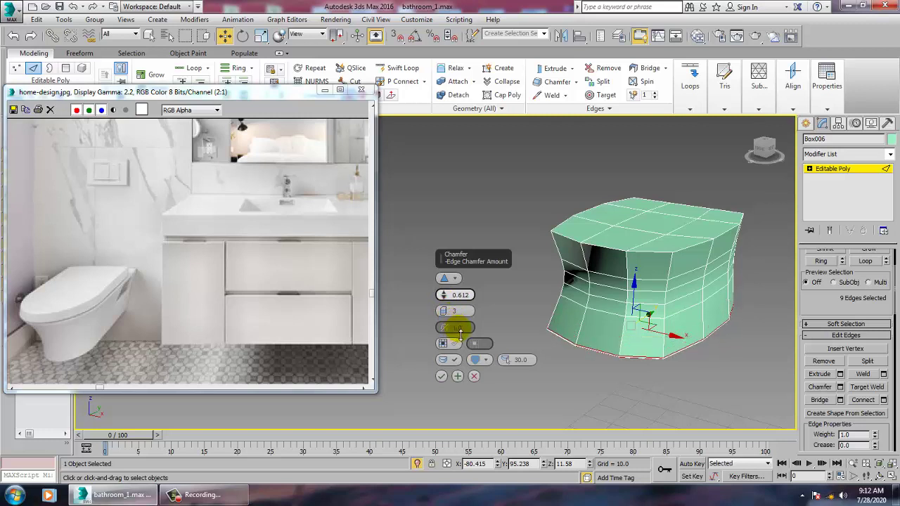
click(442, 377)
right_click(494, 192)
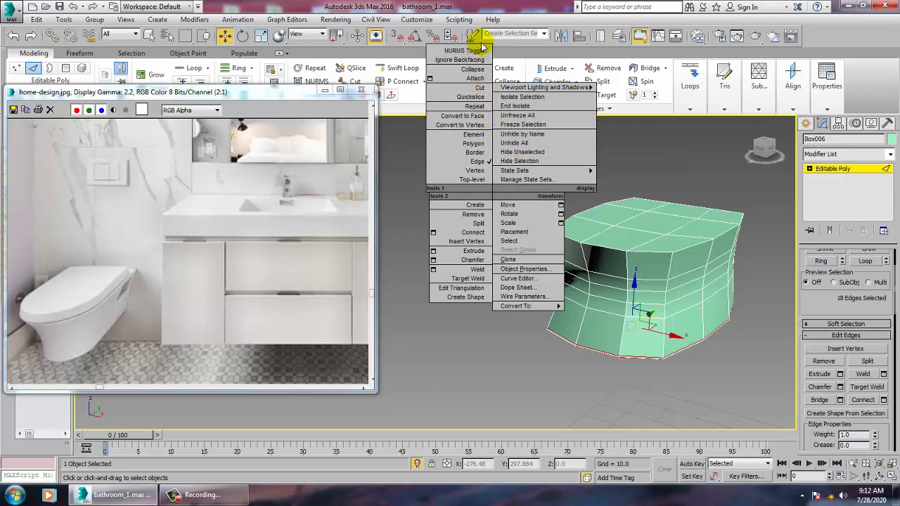
click(516, 107)
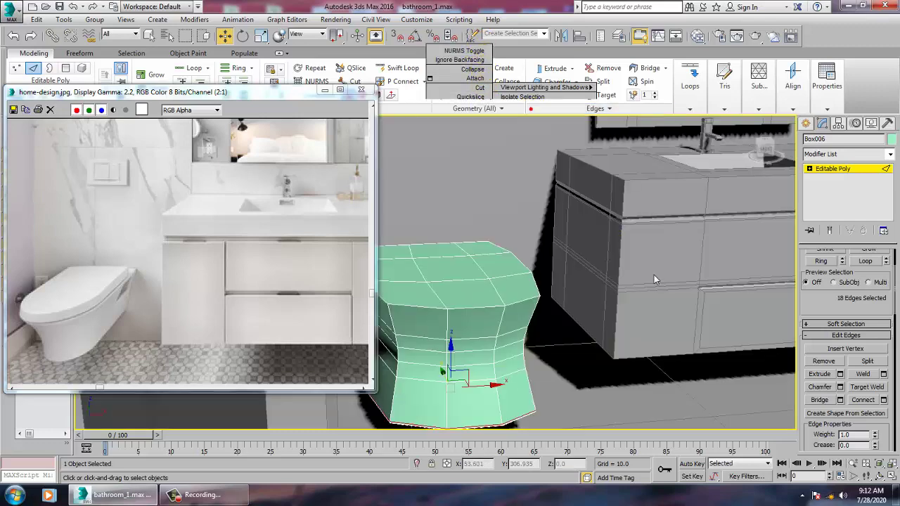
alt+middle_drag(659, 278, 539, 296)
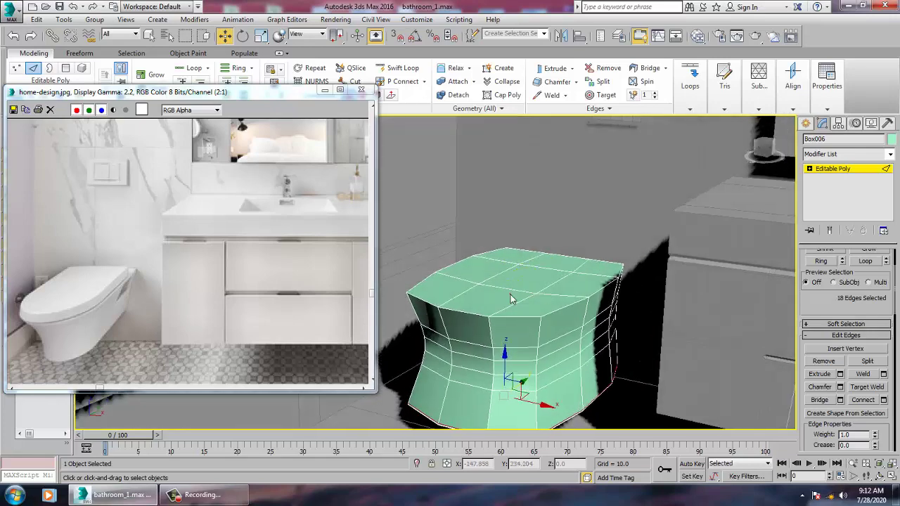
Step: Create a thin box for the toilet lid over the body in the Top view, about 65.8 long and 49.6 wide
click(806, 123)
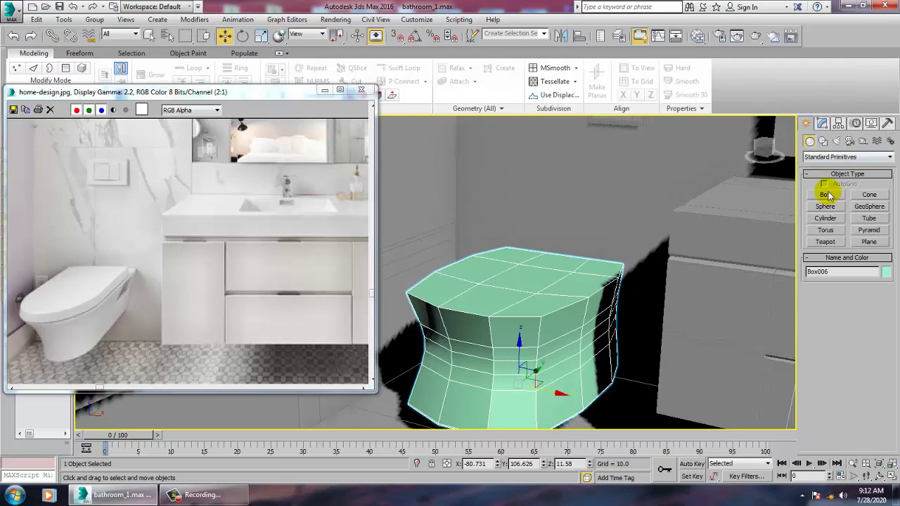
click(828, 195)
key(alt+w)
click(420, 219)
key(alt+w)
scroll(583, 218, down, 5)
drag(539, 213, 623, 323)
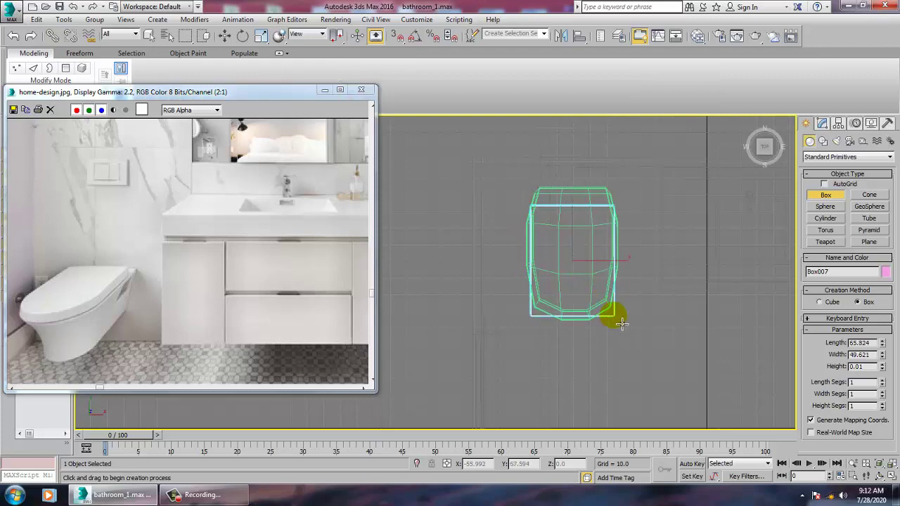
key(w)
key(alt+w)
right_click(613, 308)
key(z)
key(alt+w)
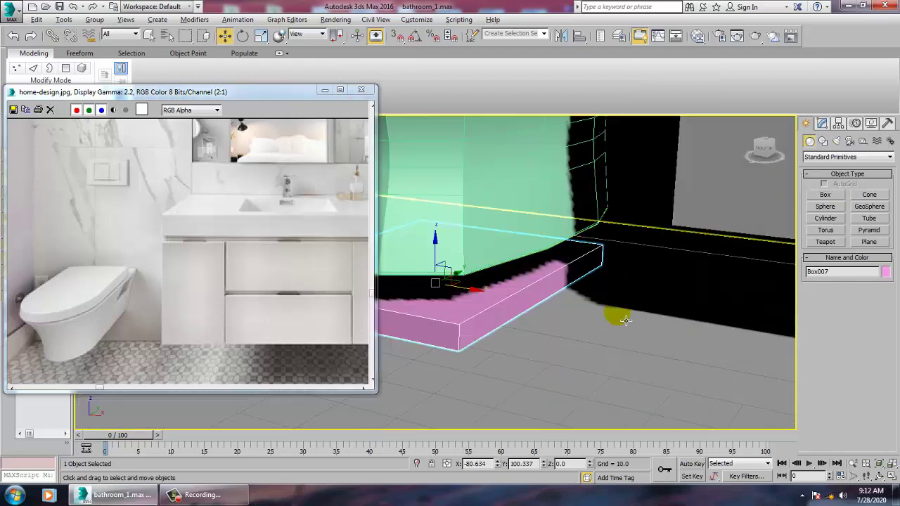
Step: Raise the lid box along Z to about 49.9 so it rests on top of the toilet body
key(alt+w)
drag(617, 319, 635, 221)
middle_drag(628, 303, 626, 444)
drag(616, 365, 633, 318)
key(alt+w)
key(alt+w)
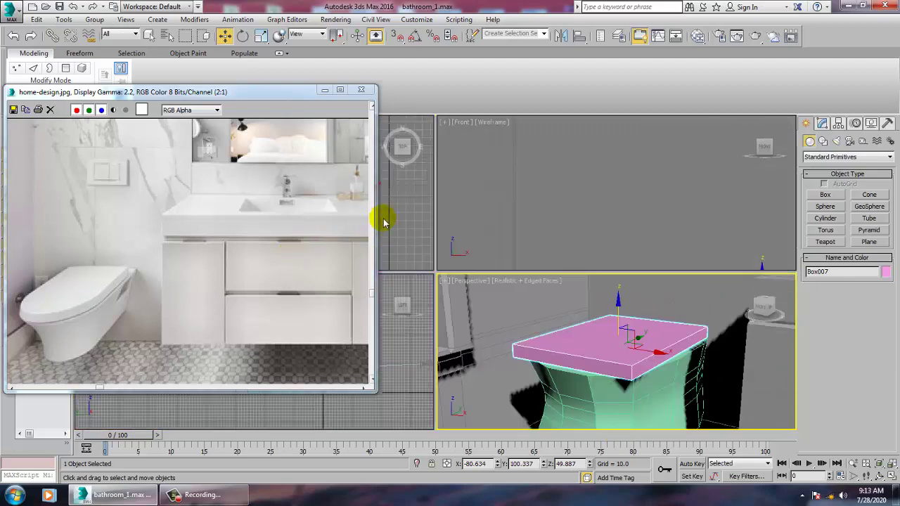
Step: Convert the lid box to an Editable Poly, working in the Top view
right_click(383, 218)
key(alt+w)
scroll(482, 217, up, 5)
scroll(526, 261, down, 4)
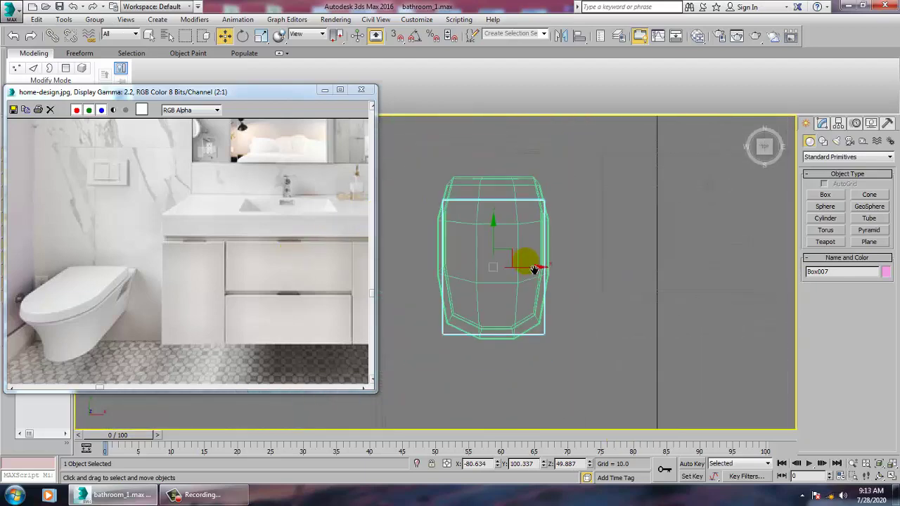
right_click(545, 344)
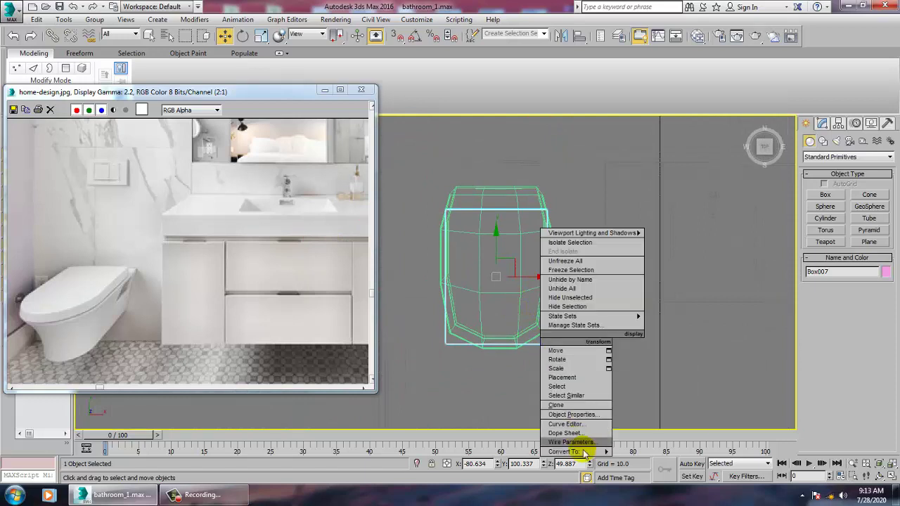
mouse_move(570, 452)
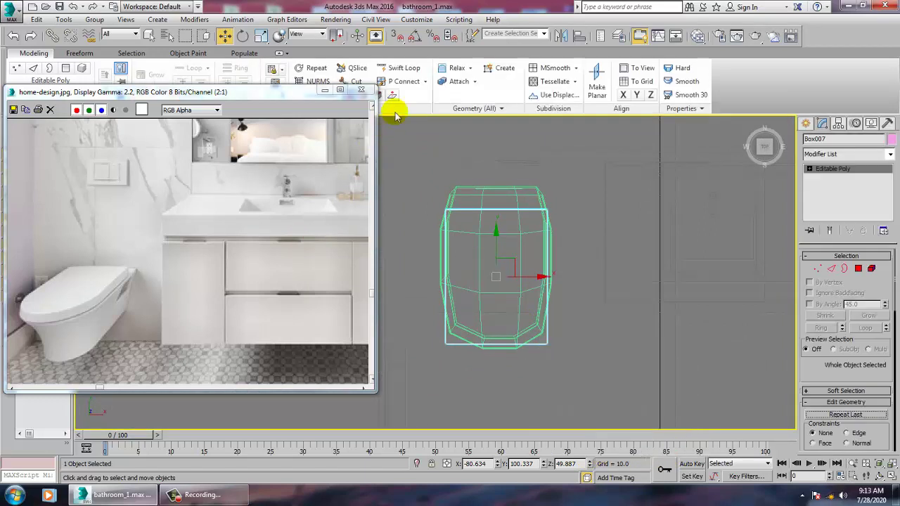
Step: Add two lengthwise and two crosswise edge loops to the lid with Swift Loop, lining them up with the body's loops
click(403, 67)
drag(469, 332, 492, 342)
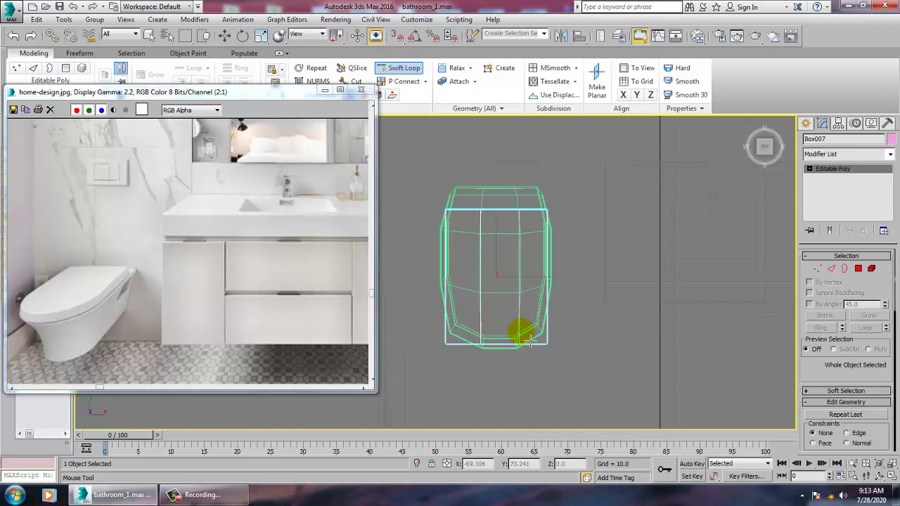
click(521, 237)
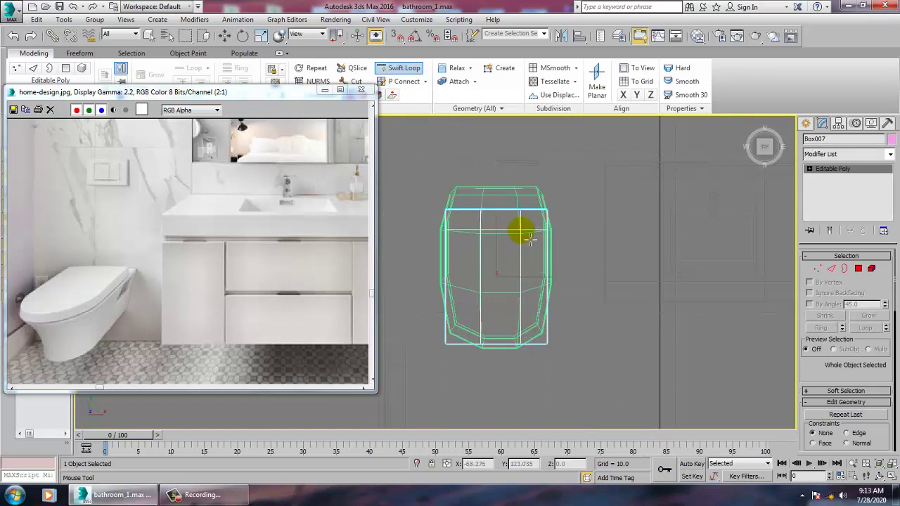
right_click(540, 303)
Step: Round the lid's front by moving its outer corner vertices back along Y and its two middle vertices slightly forward
key(1)
drag(451, 372, 453, 372)
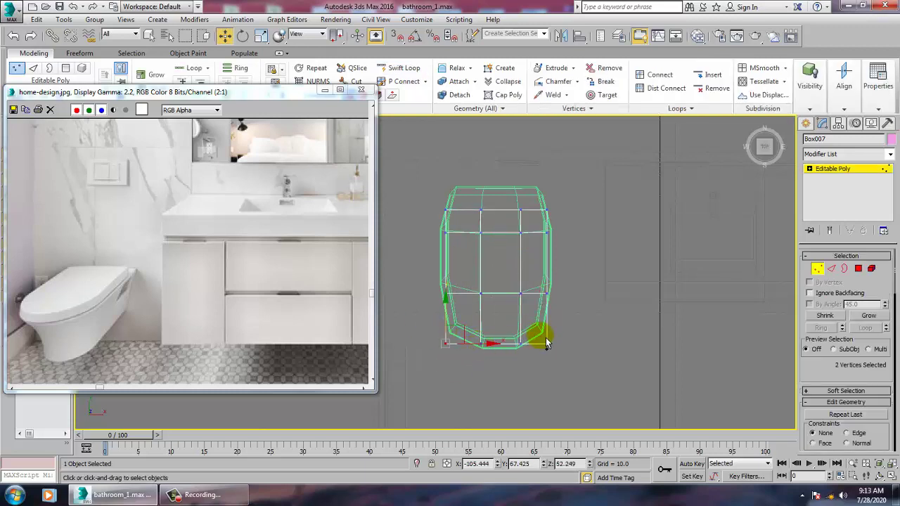
drag(500, 311, 498, 295)
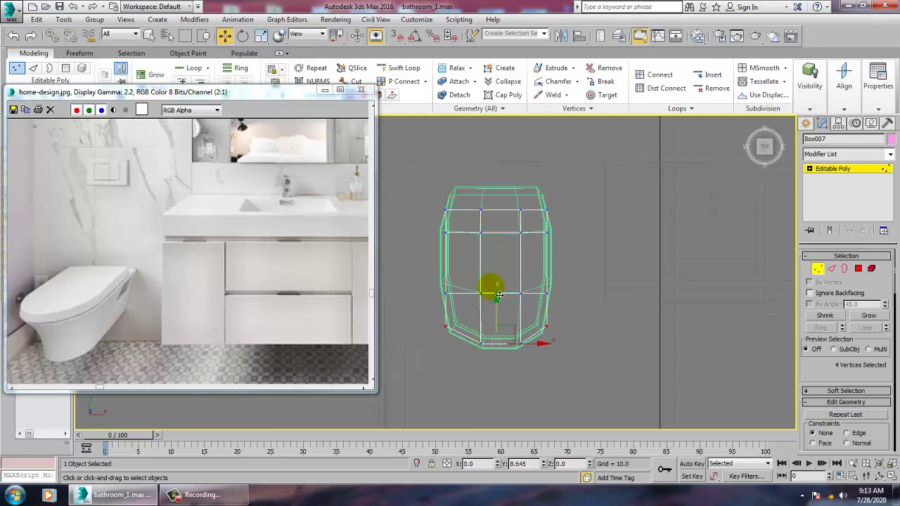
drag(467, 333, 536, 374)
drag(501, 314, 501, 320)
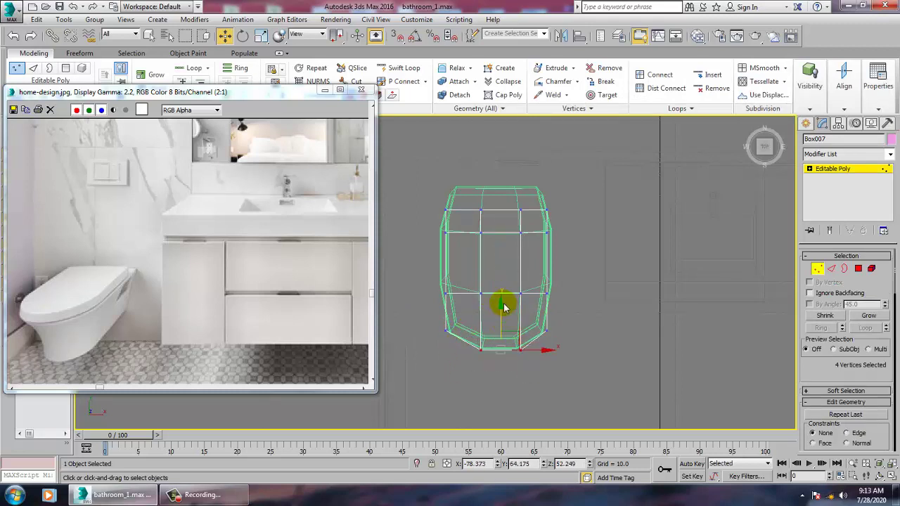
Step: Scale the lid's rear corner vertices inward and move its side and front corner vertices along X to follow the body outline
middle_drag(502, 308, 502, 367)
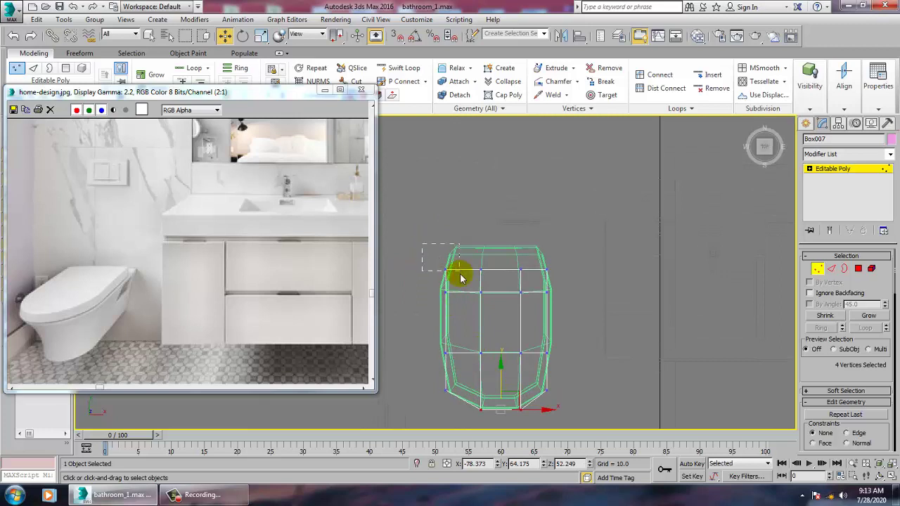
drag(461, 287, 545, 271)
key(r)
drag(458, 317, 473, 299)
key(w)
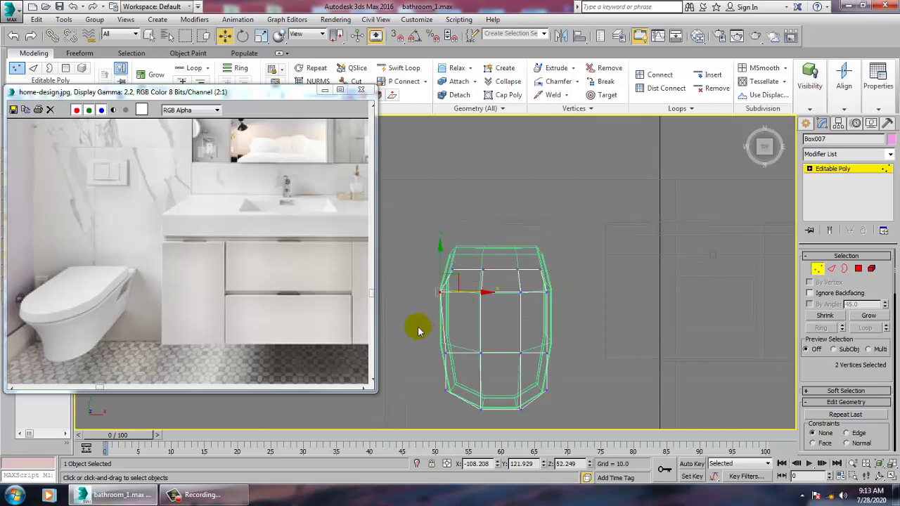
drag(429, 378, 485, 390)
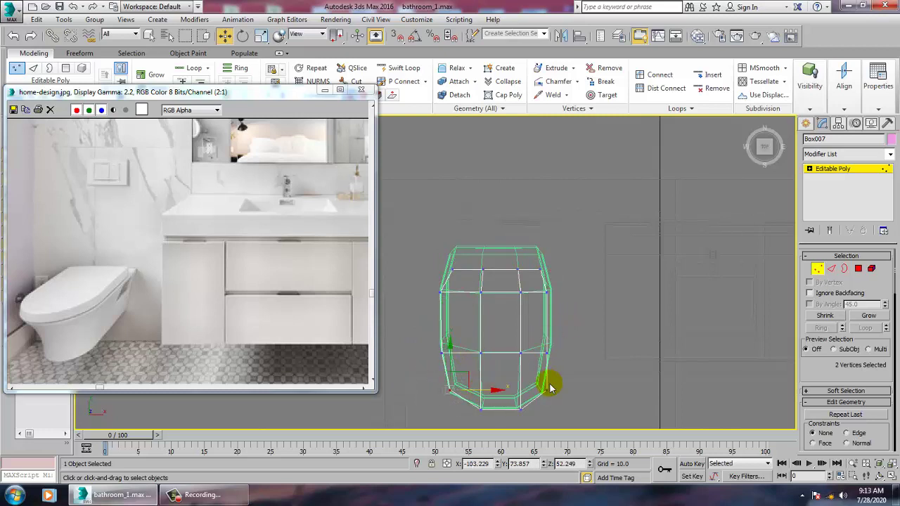
drag(544, 380, 569, 408)
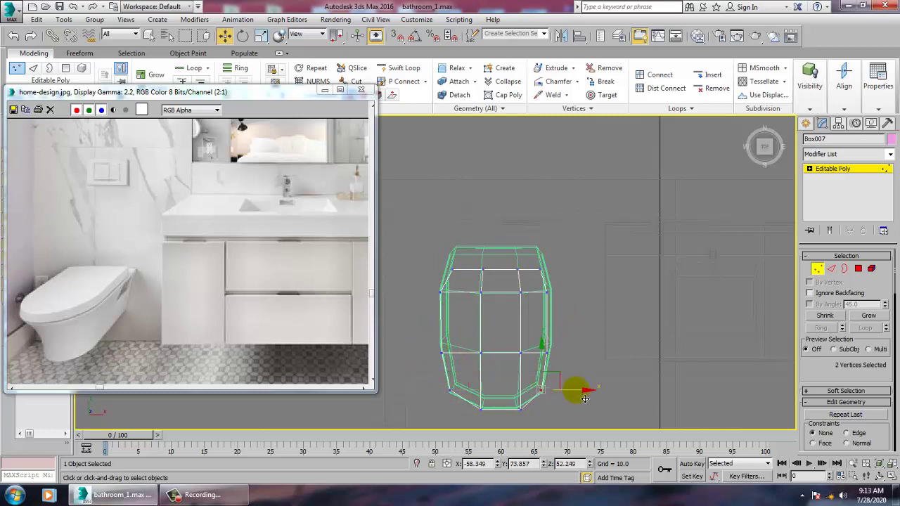
drag(529, 282, 580, 301)
drag(533, 340, 581, 353)
Step: Select the toilet body and lid together in the Perspective view and set their object color to grey
key(alt+w)
mouse_move(599, 360)
alt+middle_down()
mouse_move(581, 343)
mouse_move(598, 346)
mouse_move(600, 365)
alt+middle_up()
scroll(598, 346, down, 5)
key(alt+w)
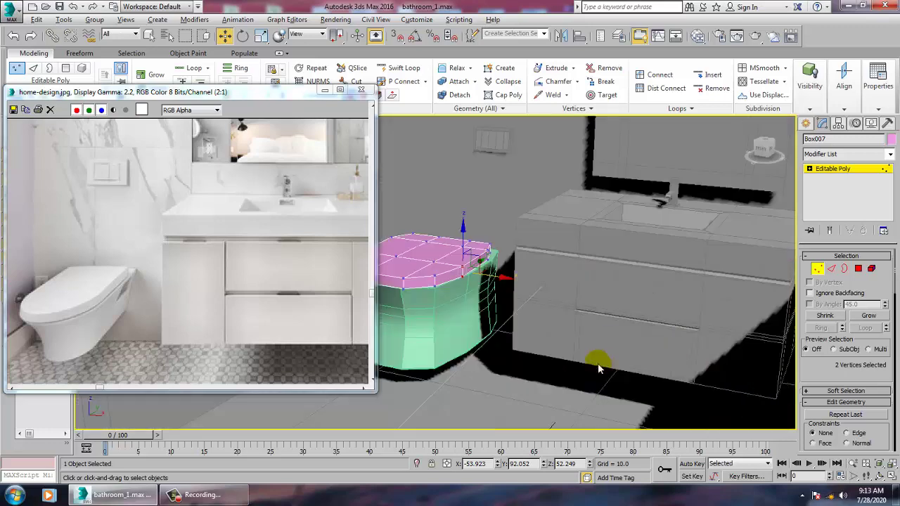
middle_drag(571, 320, 586, 292)
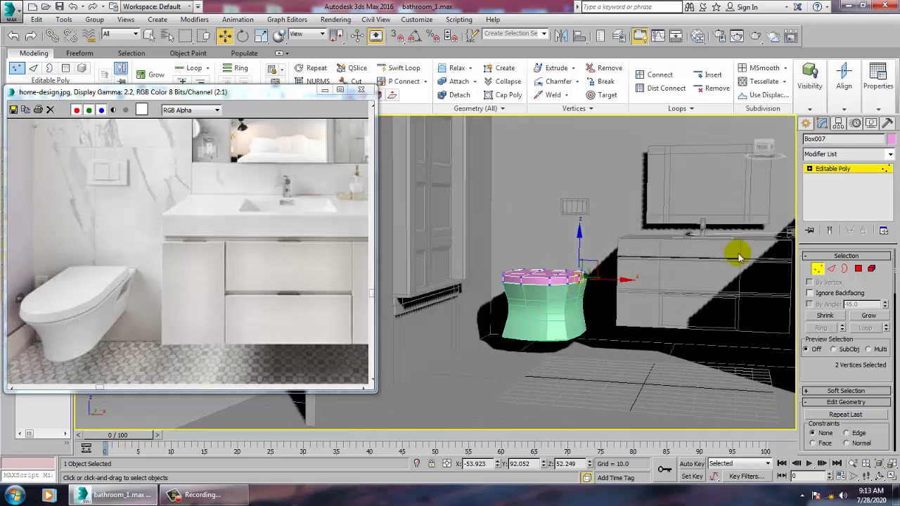
click(844, 171)
click(544, 322)
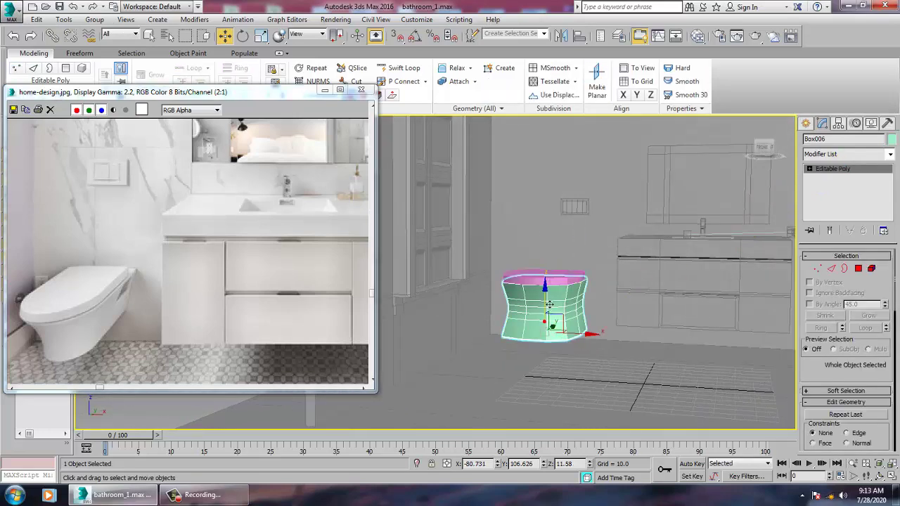
ctrl+click(547, 281)
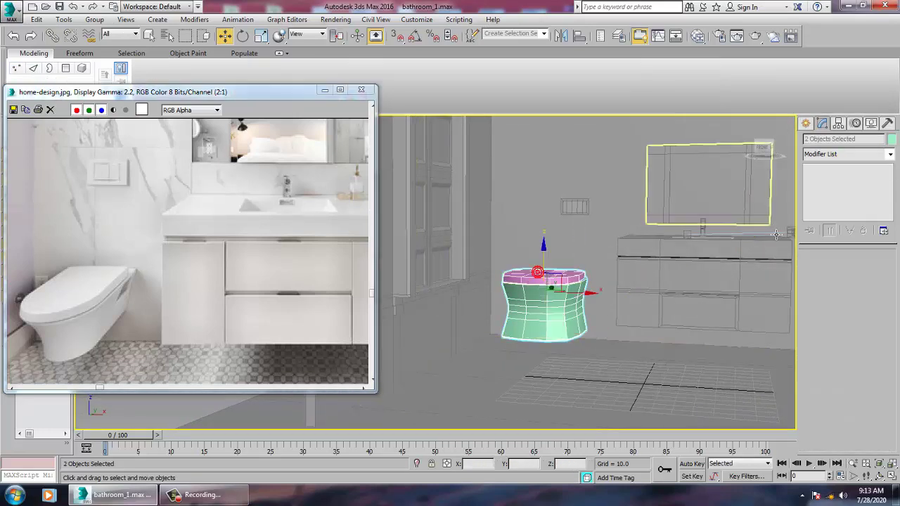
click(891, 139)
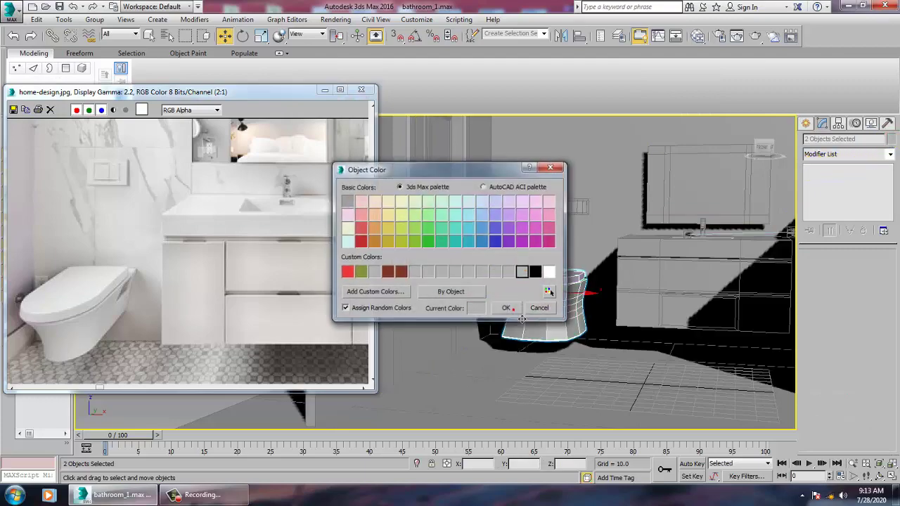
click(506, 308)
Step: Compare the toilet model with the toilet in the reference photo, selecting only the toilet body
alt+middle_drag(509, 309, 584, 310)
key(r)
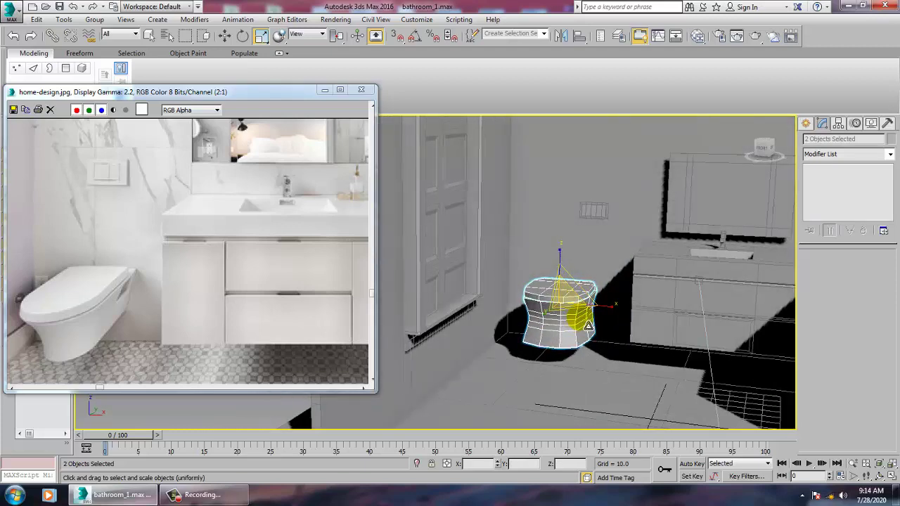
scroll(41, 306, up, 2)
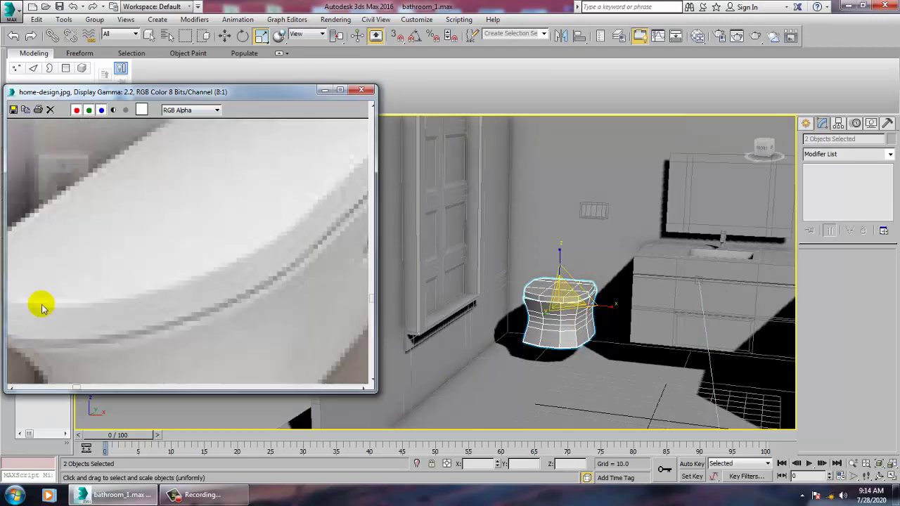
click(559, 309)
scroll(559, 309, down, 5)
scroll(147, 257, down, 2)
scroll(590, 313, up, 4)
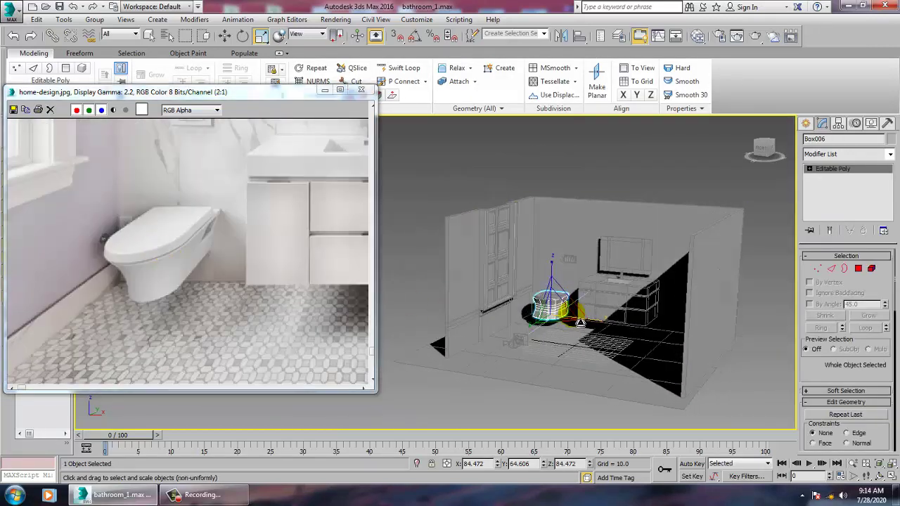
mouse_move(590, 313)
middle_down()
mouse_move(606, 331)
mouse_move(604, 307)
middle_up()
scroll(571, 317, up, 4)
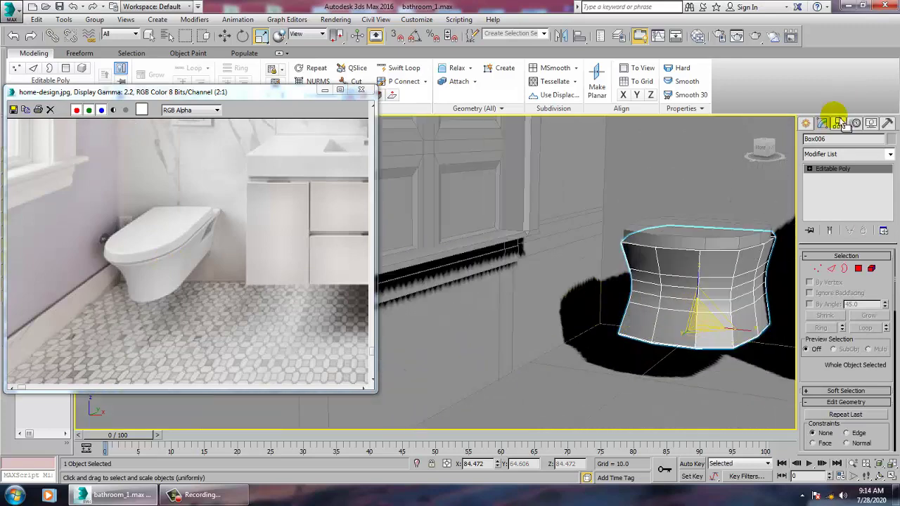
Step: Create a thin cylinder with a radius of about 4.4 on the side wall next to the toilet, using AutoGrid to align it
click(808, 123)
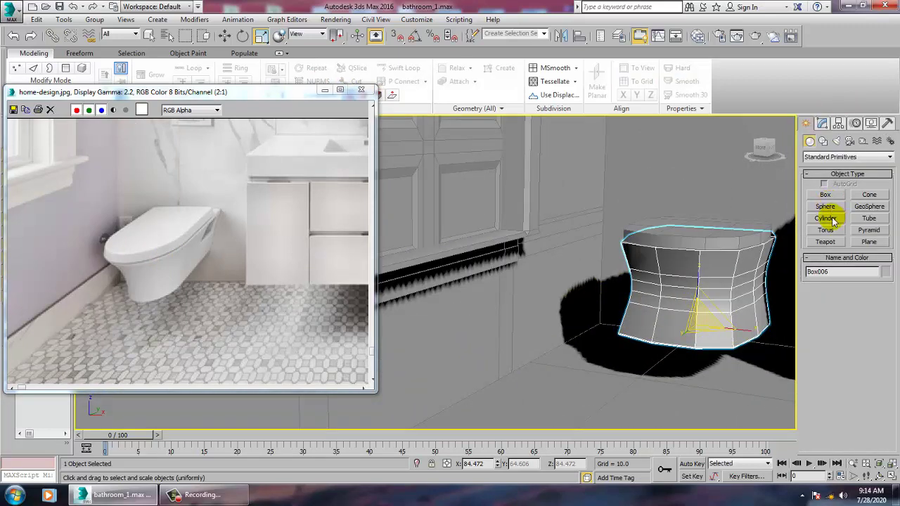
click(833, 220)
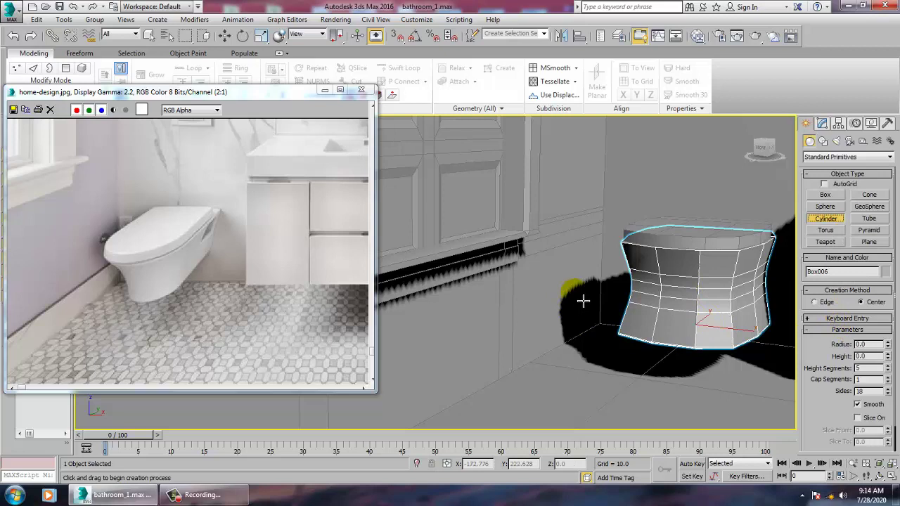
scroll(583, 301, up, 2)
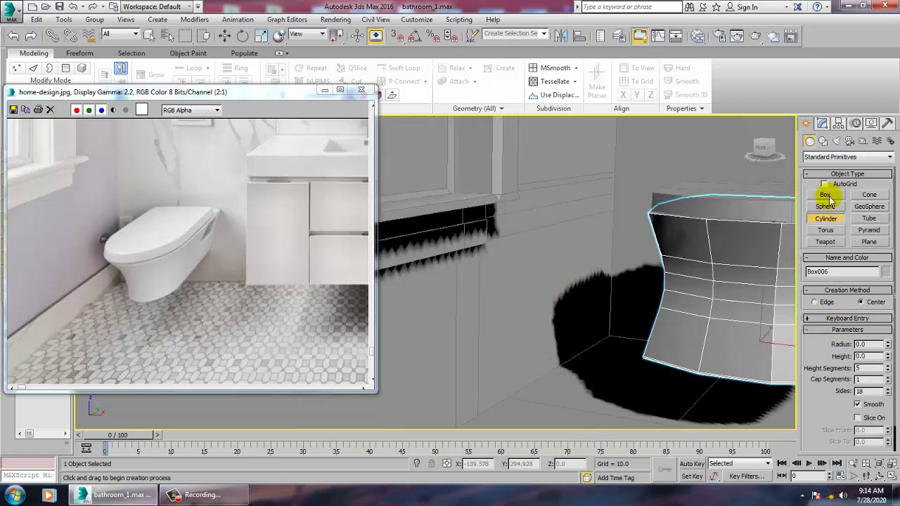
drag(577, 270, 588, 281)
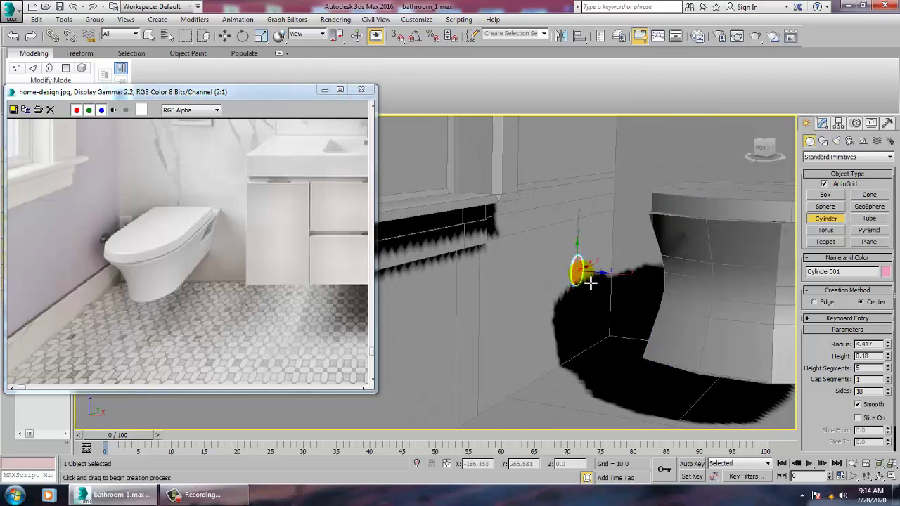
right_click(592, 287)
key(z)
scroll(591, 291, down, 2)
mouse_move(591, 291)
alt+middle_down()
mouse_move(550, 284)
mouse_move(577, 295)
alt+middle_up()
Step: Convert the cylinder to Editable Poly and inset its room-facing cap polygon to less than half the disc's diameter
click(820, 124)
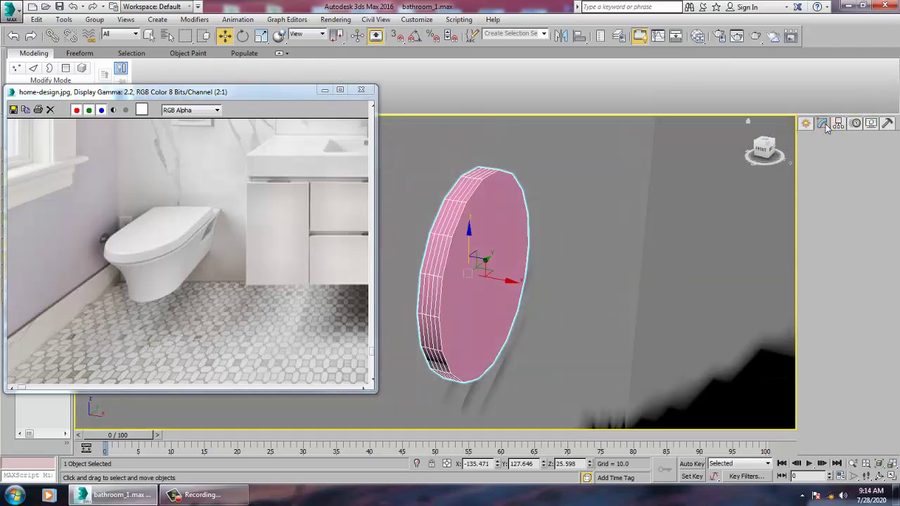
right_click(831, 175)
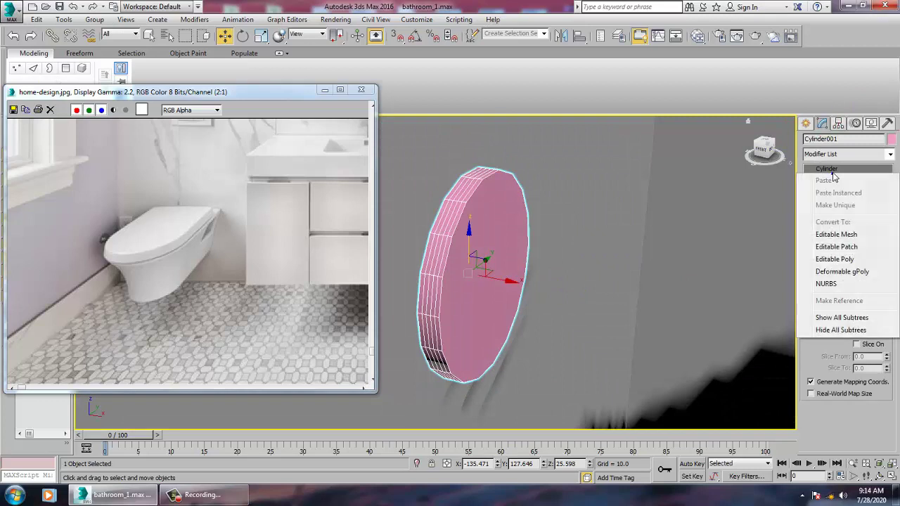
click(848, 260)
click(486, 288)
click(884, 441)
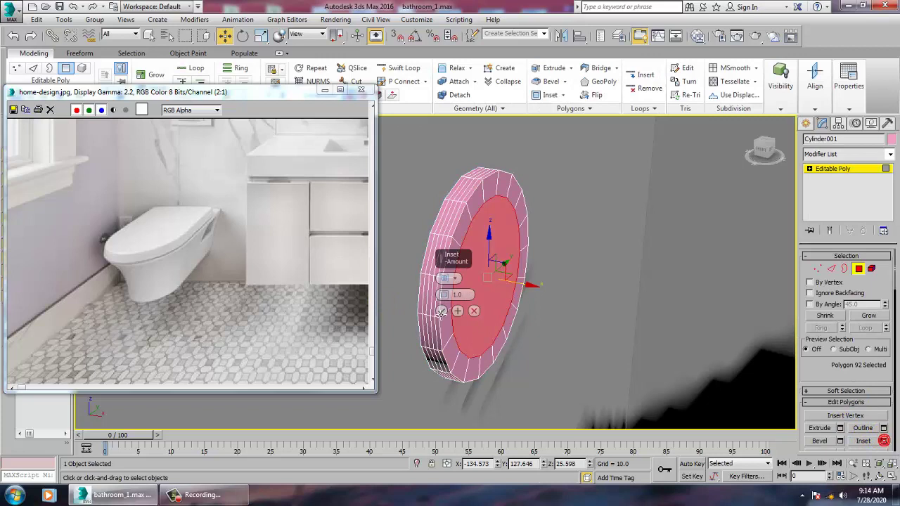
mouse_move(442, 297)
mouse_down()
mouse_move(445, 279)
mouse_move(454, 294)
mouse_up()
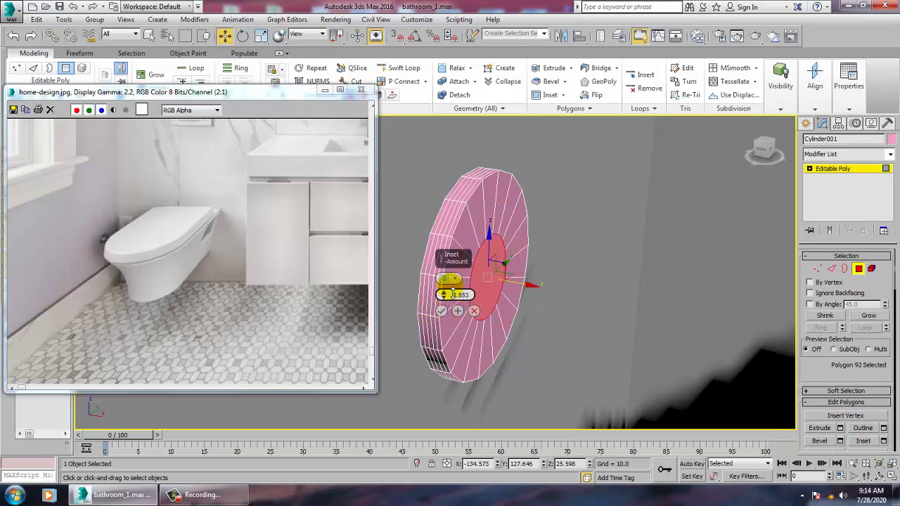
click(441, 310)
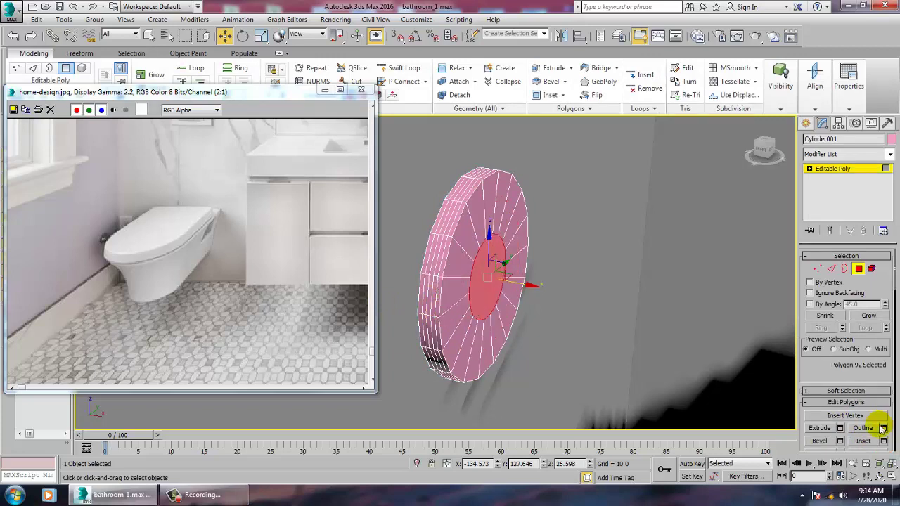
Step: Extrude the inset cap polygon by 4.952 to form a stem projecting from the wall disc
click(840, 429)
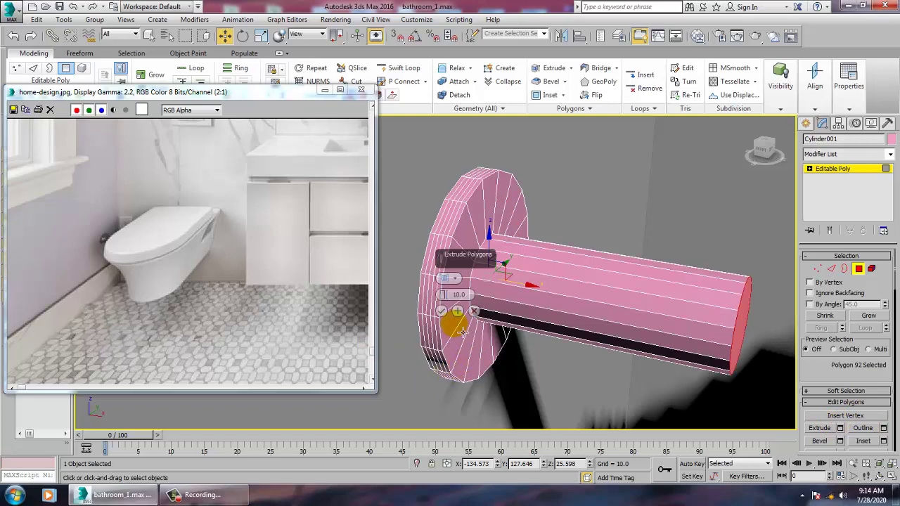
drag(445, 301, 450, 327)
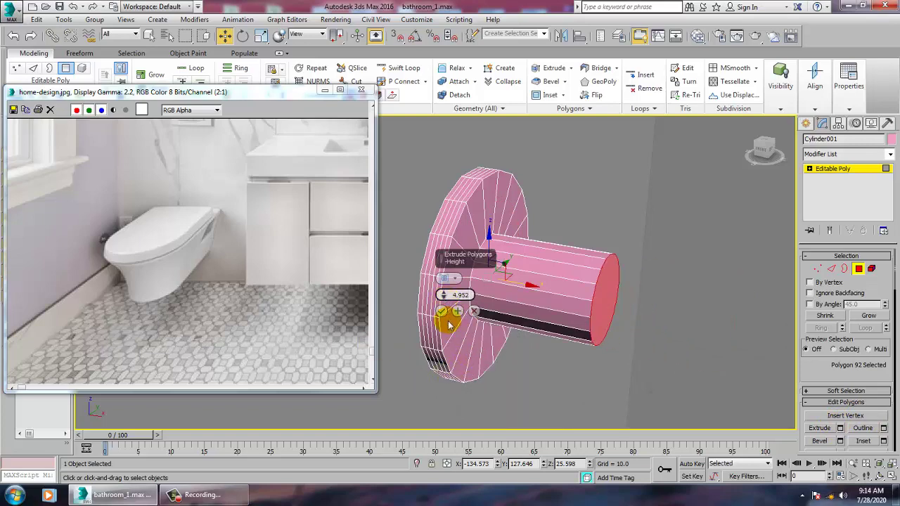
click(441, 312)
scroll(556, 273, down, 6)
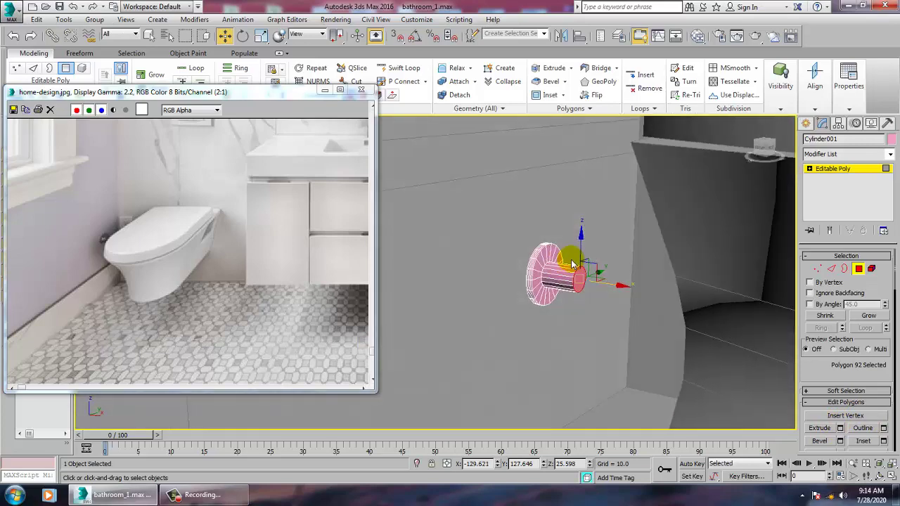
scroll(588, 273, up, 6)
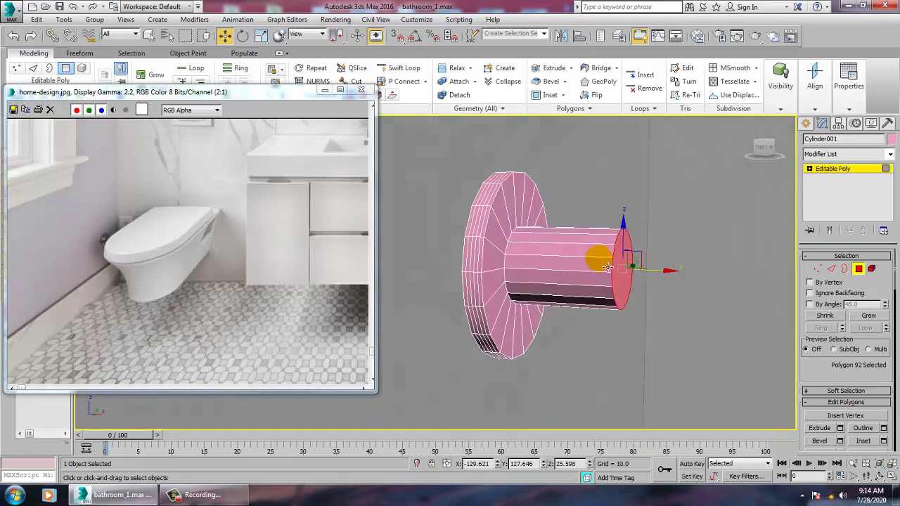
Step: Add an edge loop around the stem close to its free end with Swift Loop
click(806, 123)
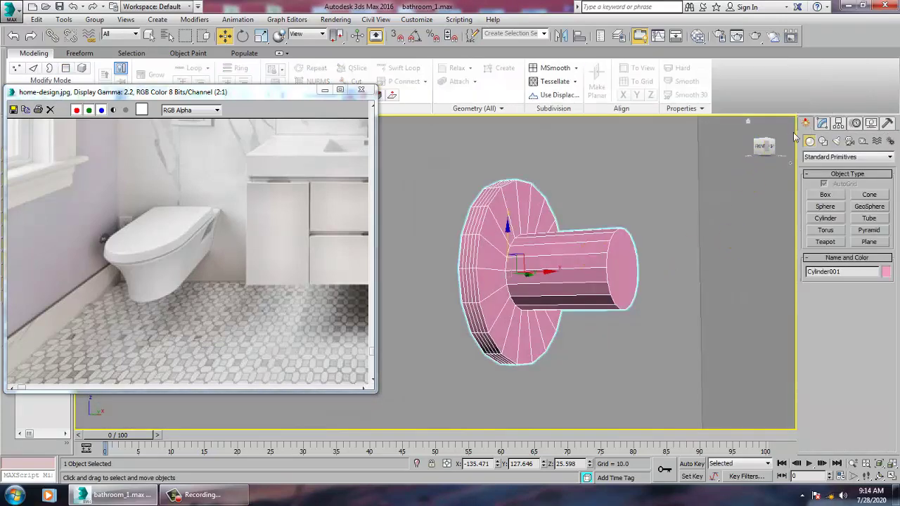
scroll(642, 293, up, 5)
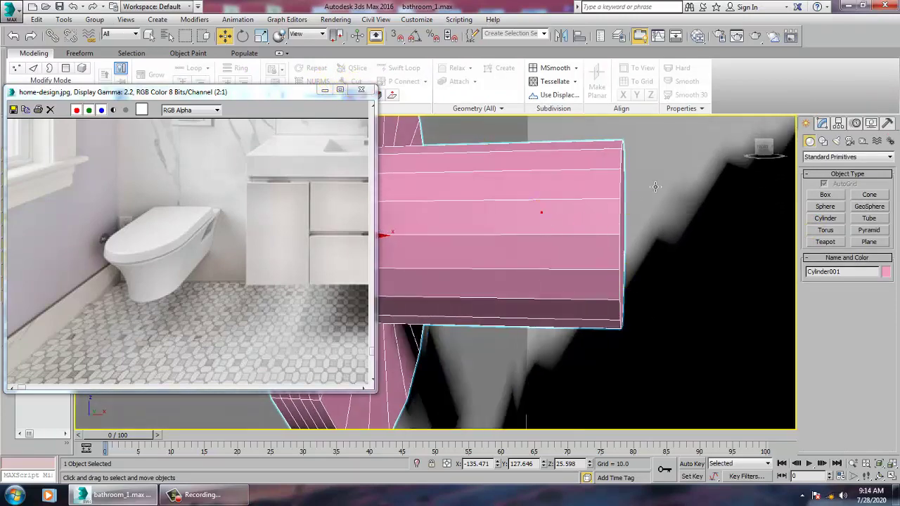
click(823, 123)
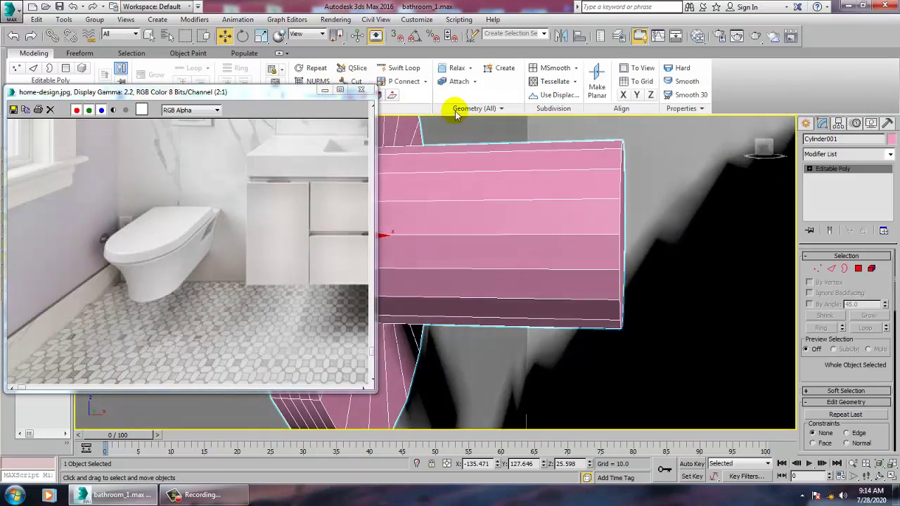
click(411, 68)
click(573, 170)
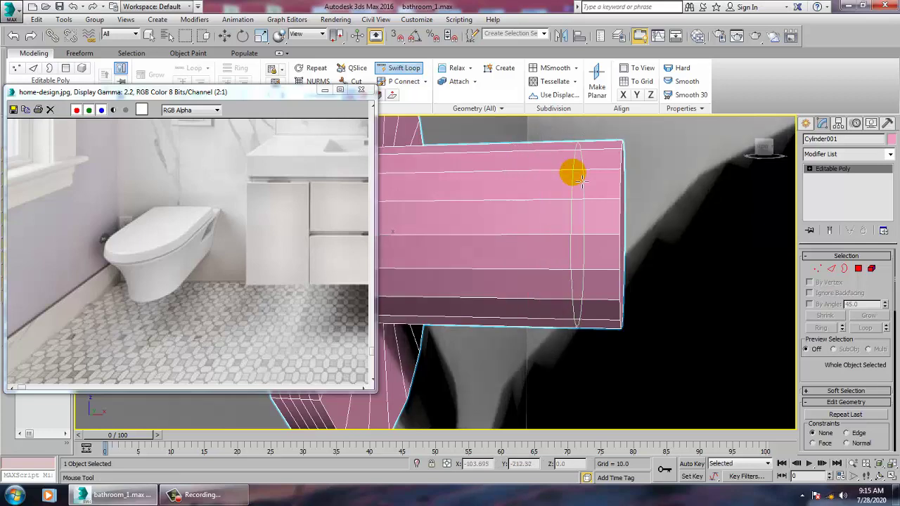
alt+middle_drag(582, 183, 576, 184)
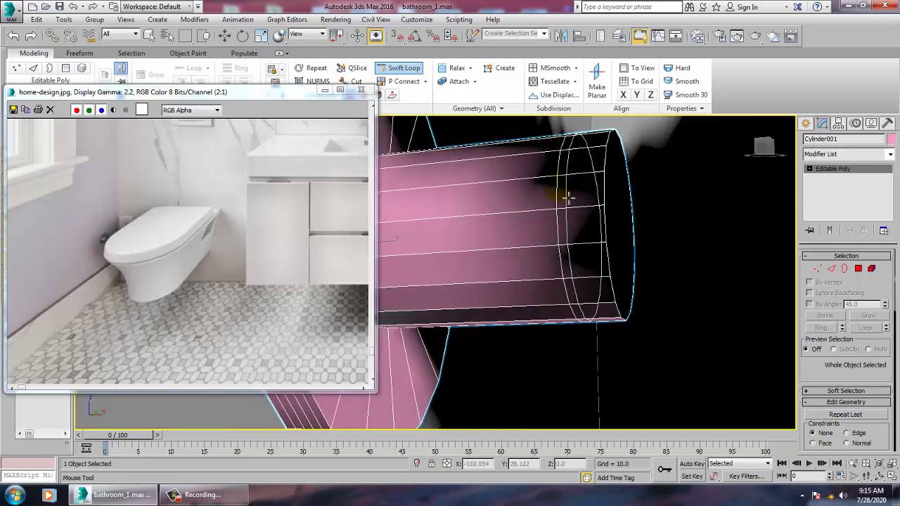
Step: Select two adjacent polygons on the underside of the stem's end band and extrude them downward by 4.952
key(4)
key(w)
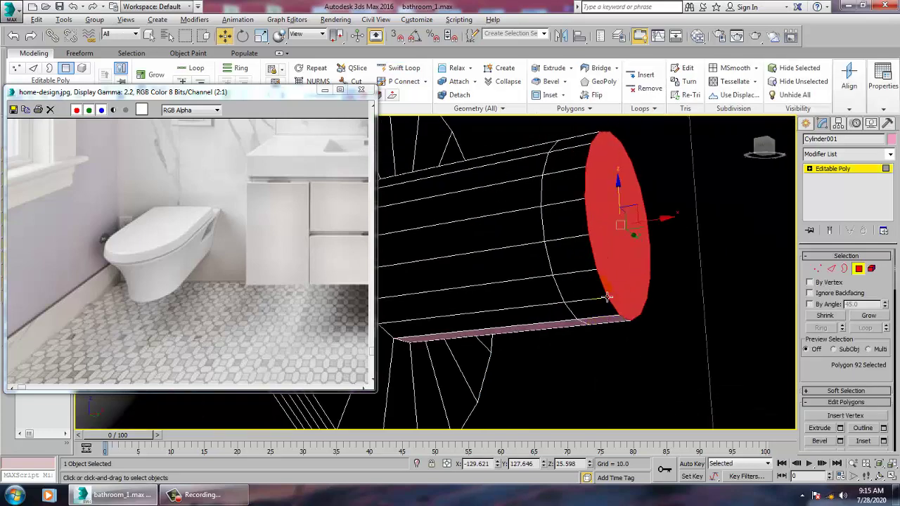
click(612, 323)
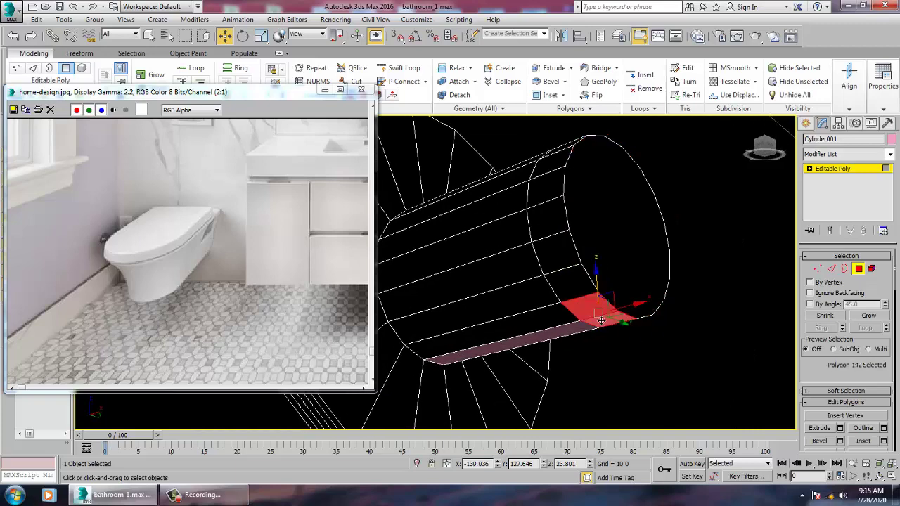
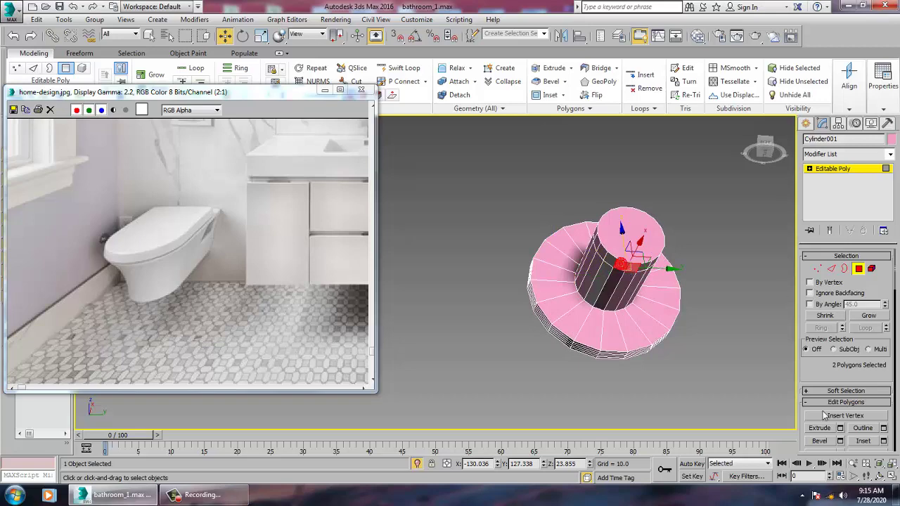
click(840, 429)
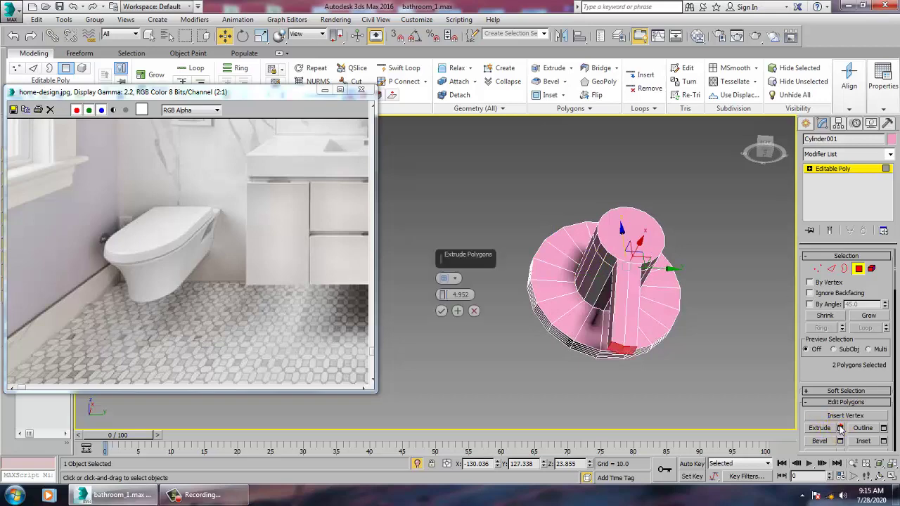
click(442, 311)
alt+middle_drag(584, 355, 623, 316)
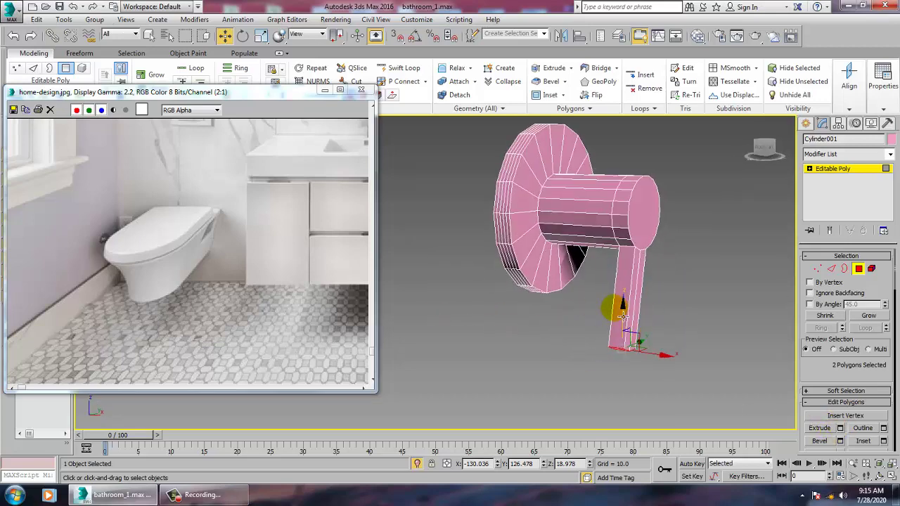
Step: Adjust the length of the stem's downward prong by moving its end polygons along Z, and leave isolation and polygon editing
drag(635, 321, 668, 321)
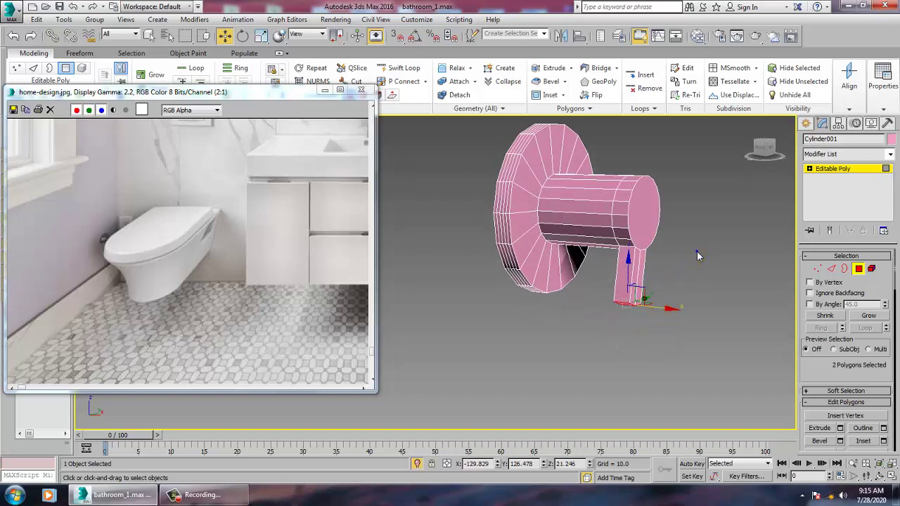
right_click(696, 251)
click(727, 164)
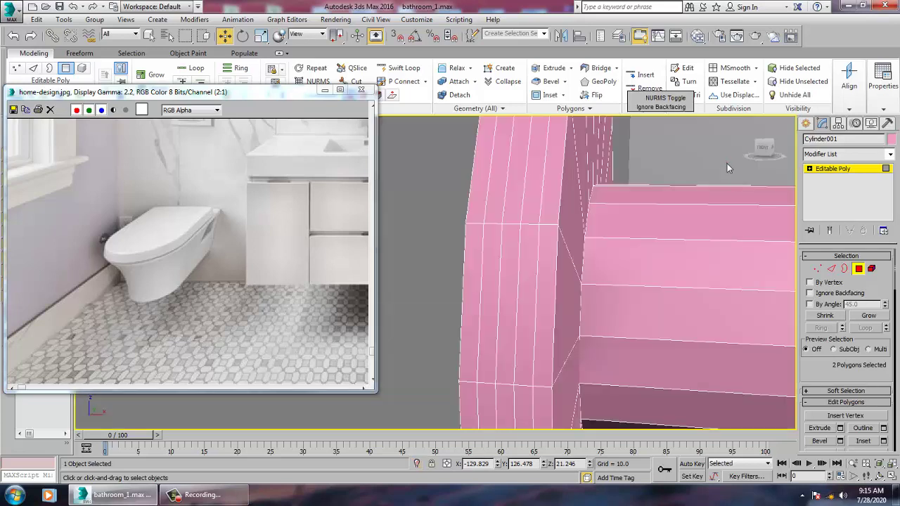
scroll(679, 236, down, 5)
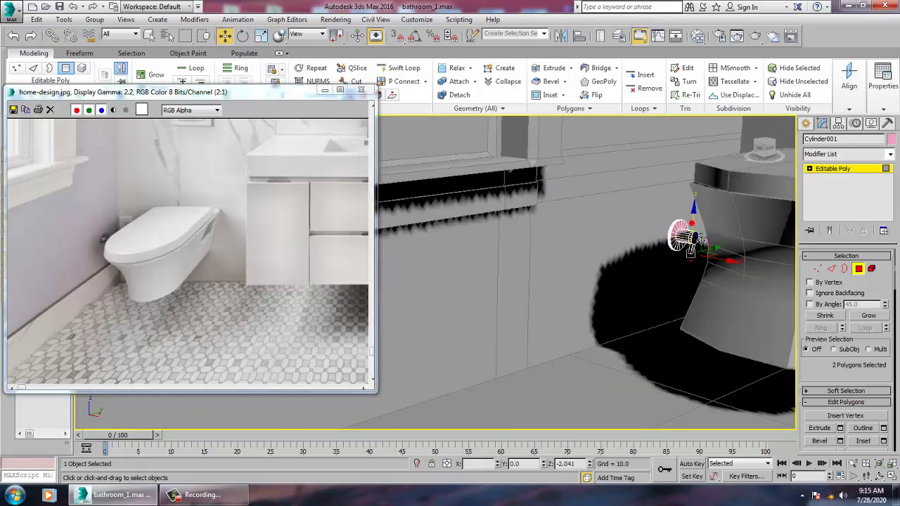
alt+middle_drag(692, 243, 782, 249)
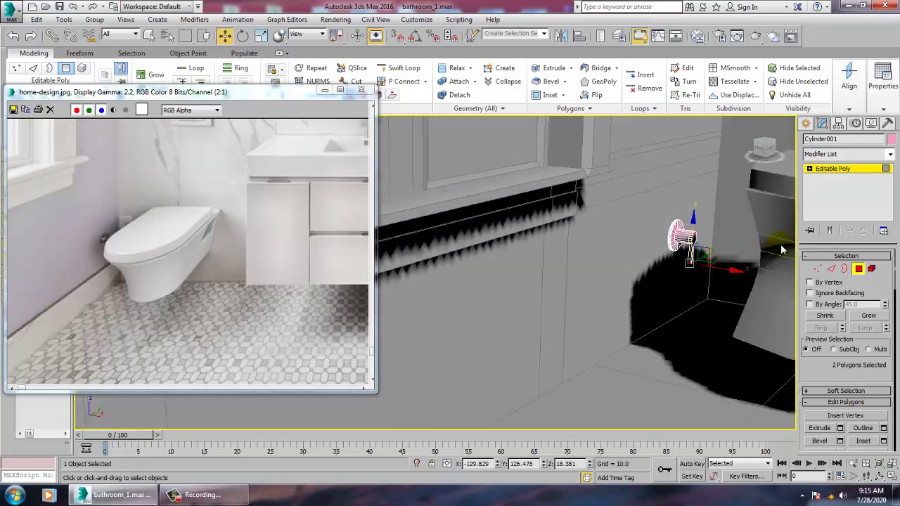
click(860, 170)
Step: Examine the vanity and the glass shower area in the reference photo and compare them with the modeled room
scroll(668, 274, down, 5)
middle_drag(652, 285, 601, 292)
middle_drag(331, 228, 194, 300)
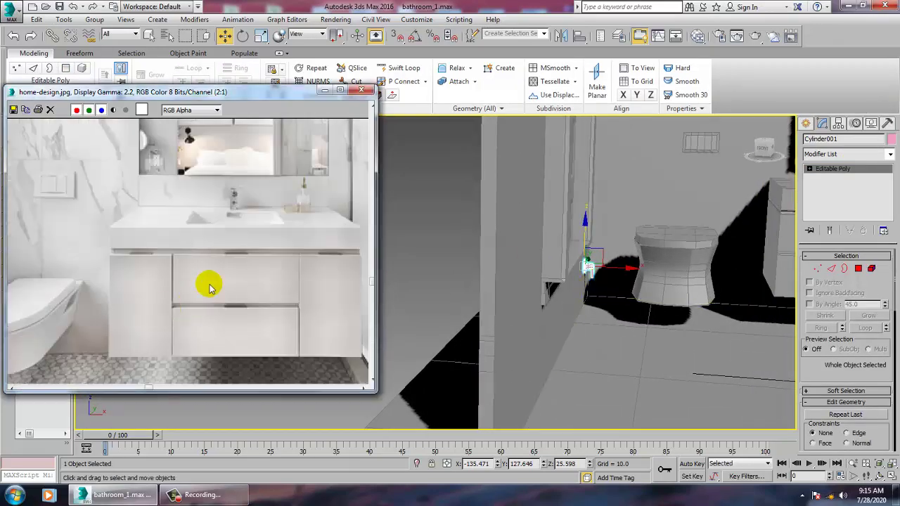
middle_drag(252, 231, 243, 231)
middle_drag(295, 187, 111, 271)
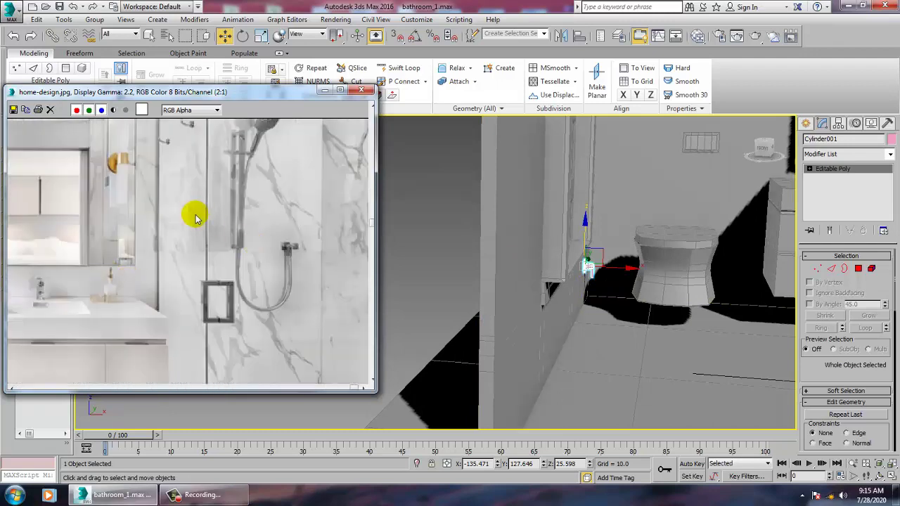
scroll(203, 230, down, 2)
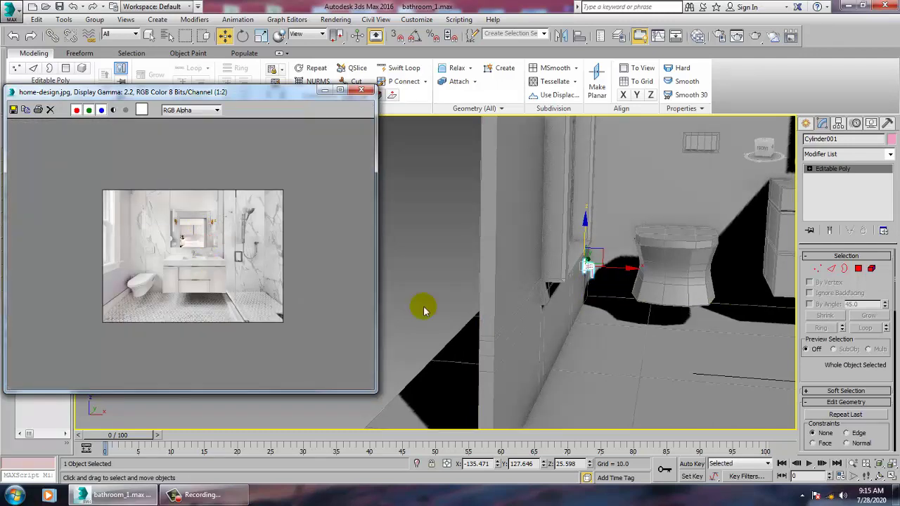
middle_drag(677, 322, 510, 321)
middle_drag(635, 290, 454, 292)
alt+middle_drag(693, 307, 701, 249)
Step: Clear the selection and show the room in a maximized Top view with shaded display
click(539, 301)
click(394, 257)
key(alt+w)
click(401, 229)
key(alt+w)
scroll(459, 268, down, 4)
middle_drag(472, 277, 445, 246)
key(F3)
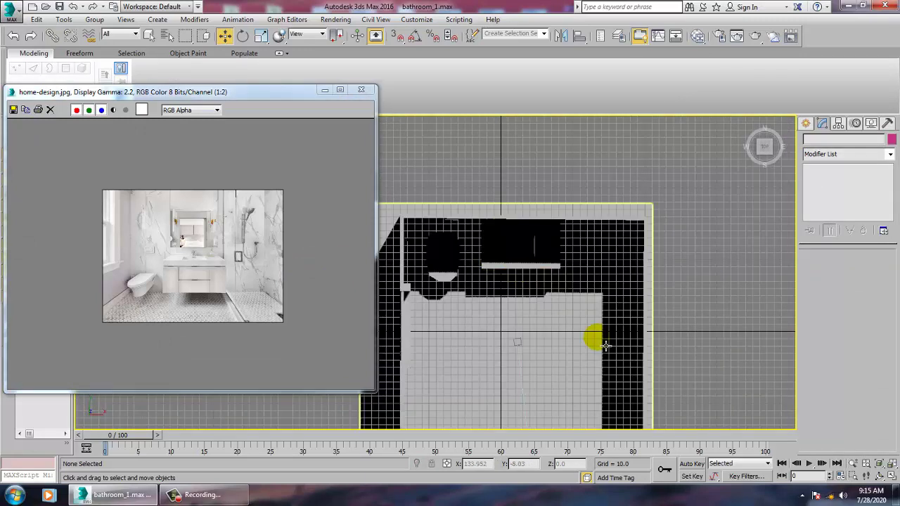
middle_drag(585, 333, 575, 274)
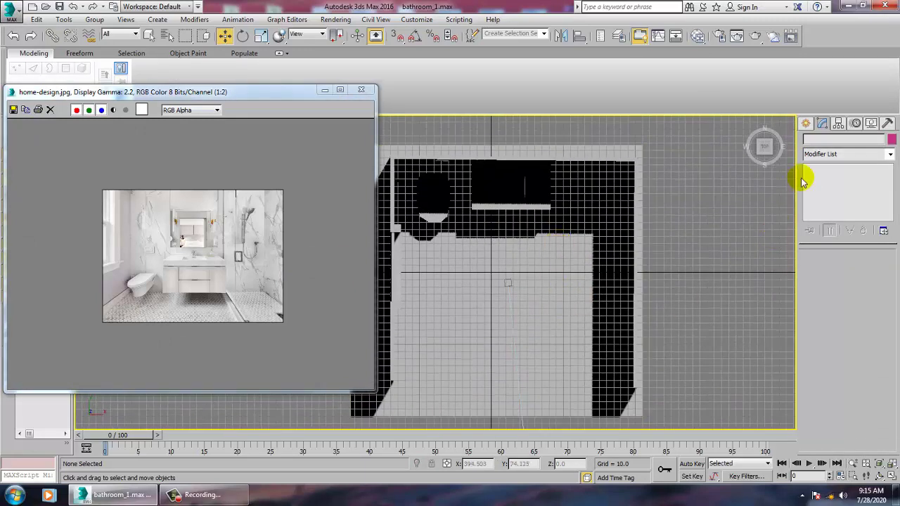
Step: Draw an L-shaped line from beside the vanity about 351 to the room's open edge, then about 122 across to the side wall
click(805, 124)
click(822, 140)
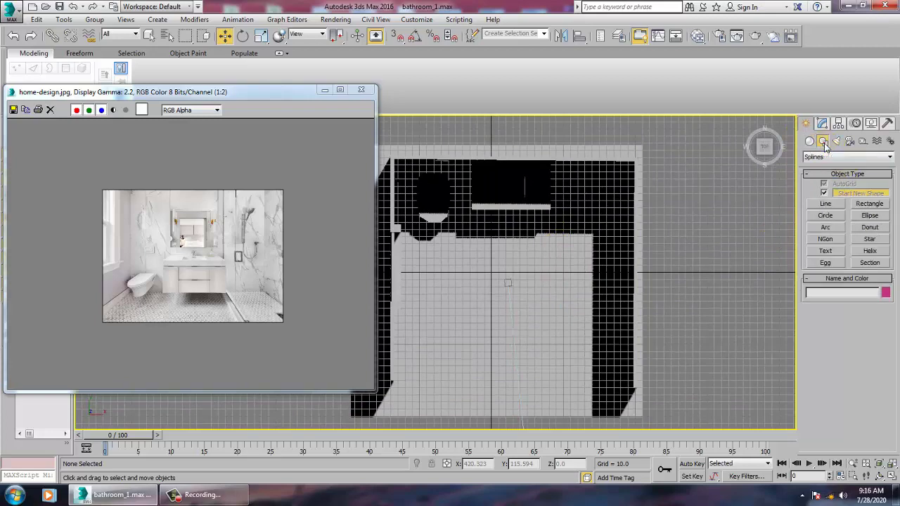
click(826, 204)
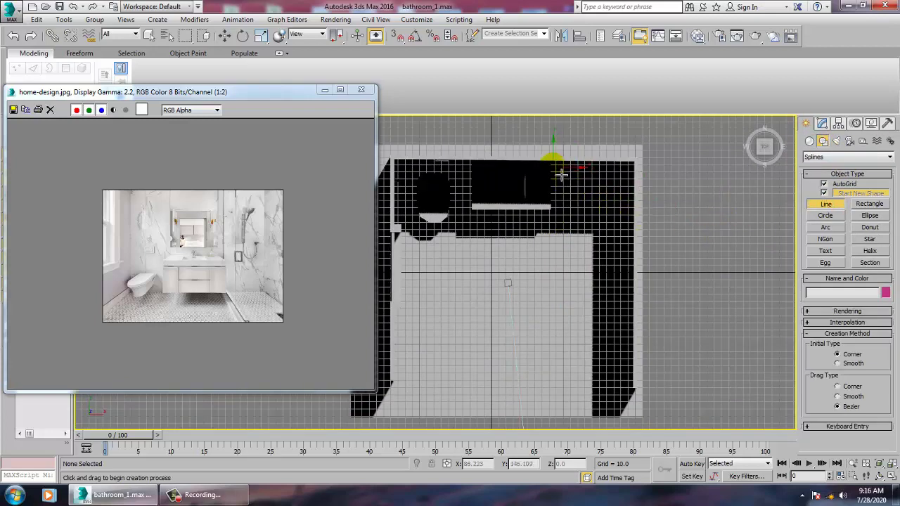
drag(559, 170, 581, 426)
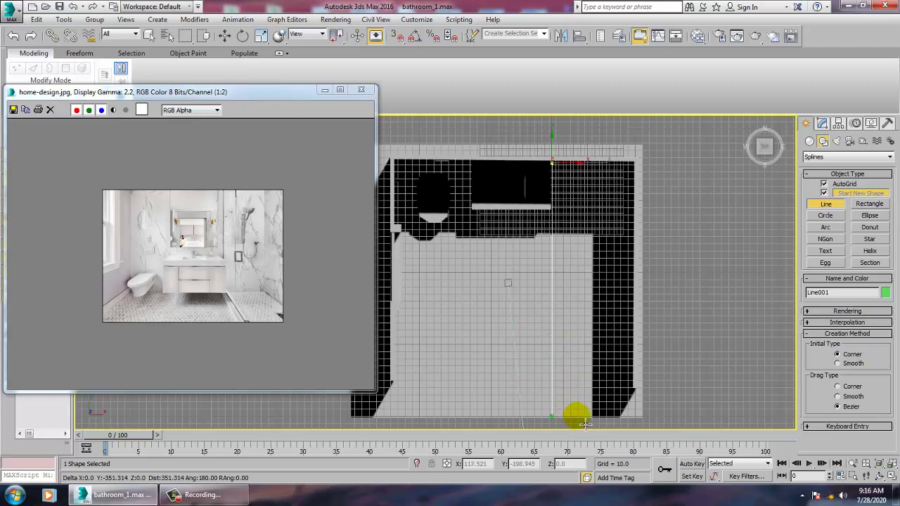
click(585, 424)
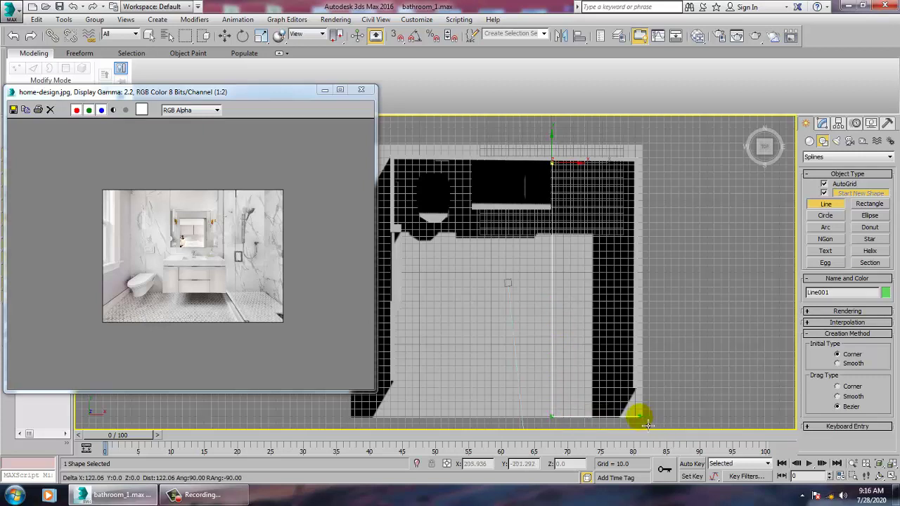
right_click(637, 416)
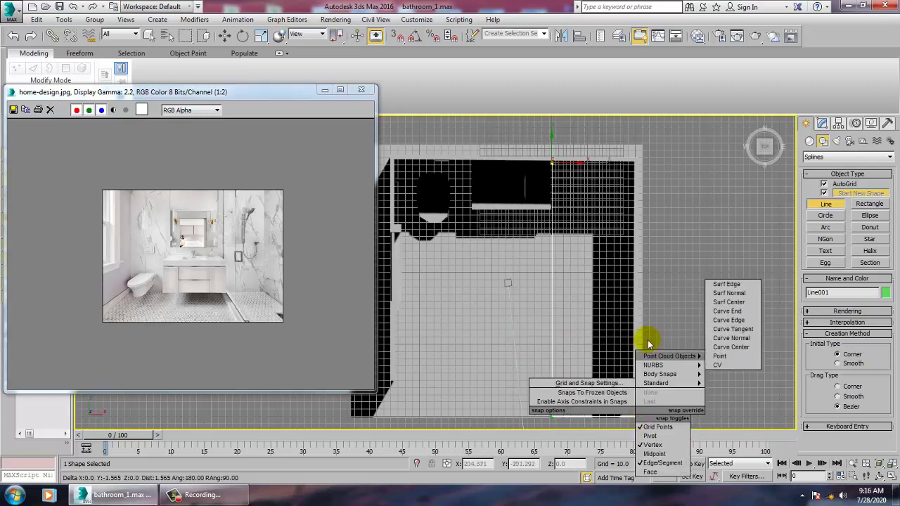
click(657, 424)
key(alt+w)
right_click(661, 344)
key(alt+w)
alt+middle_drag(661, 345, 614, 333)
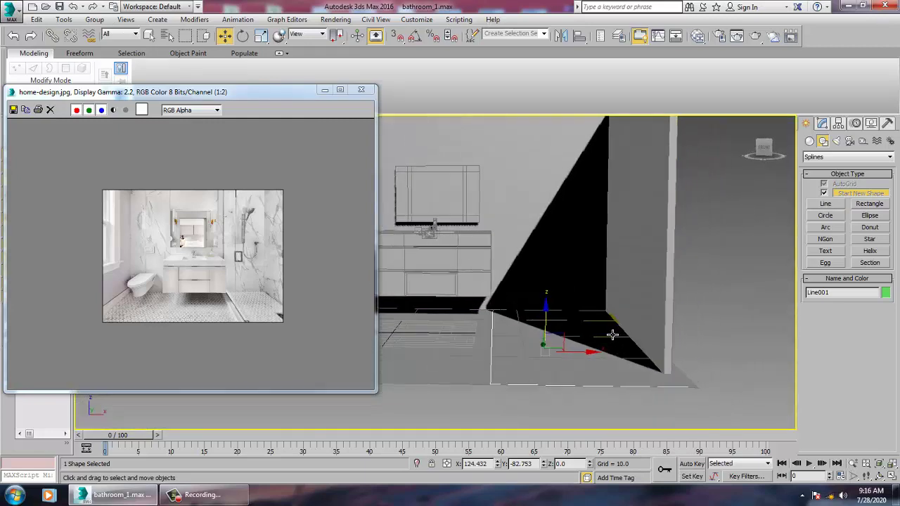
alt+middle_drag(671, 322, 684, 323)
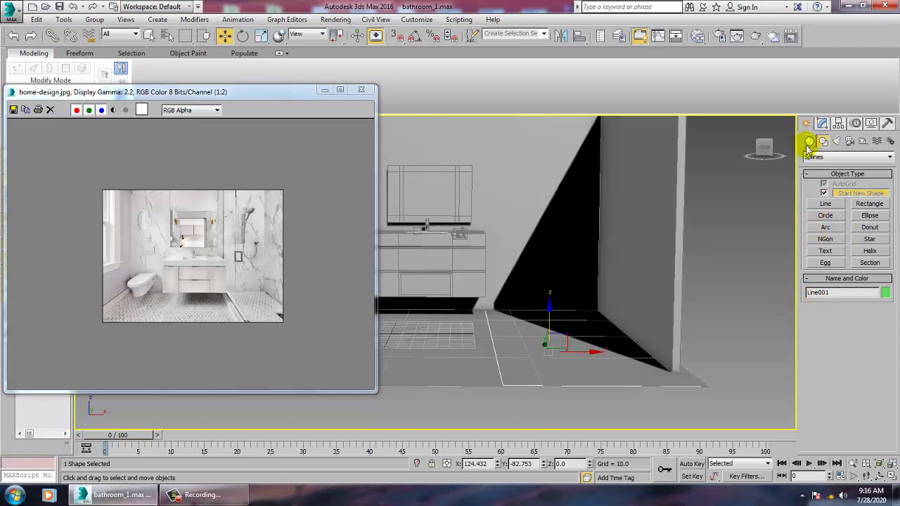
Step: Give the L-shaped line a rectangular cross-section and enable its thickness in the viewport
click(823, 124)
click(829, 256)
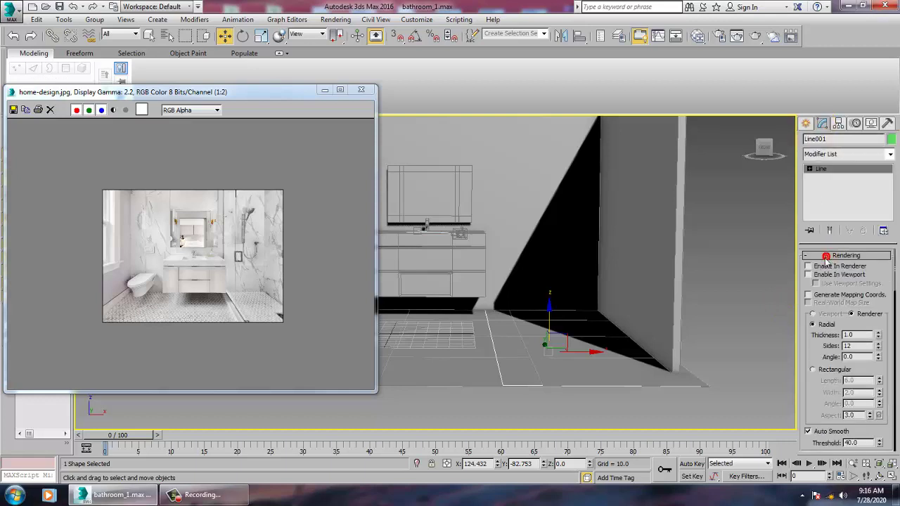
click(835, 371)
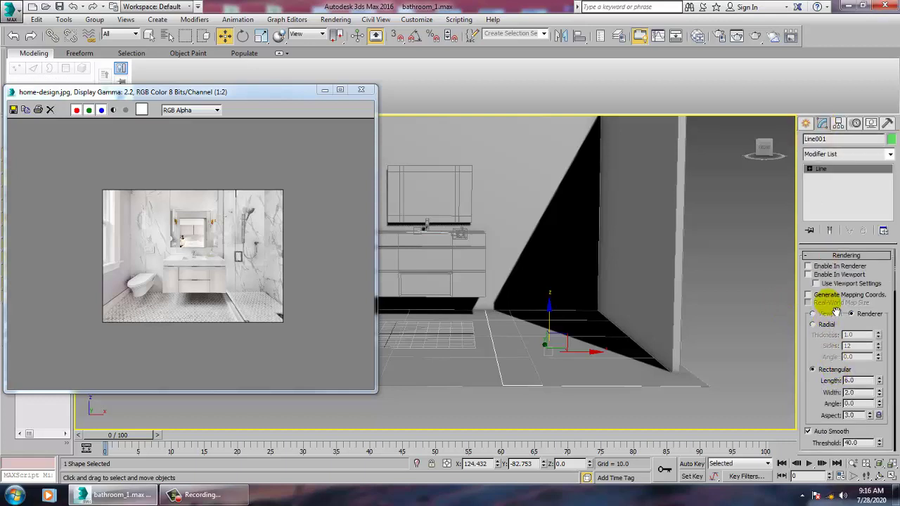
click(838, 277)
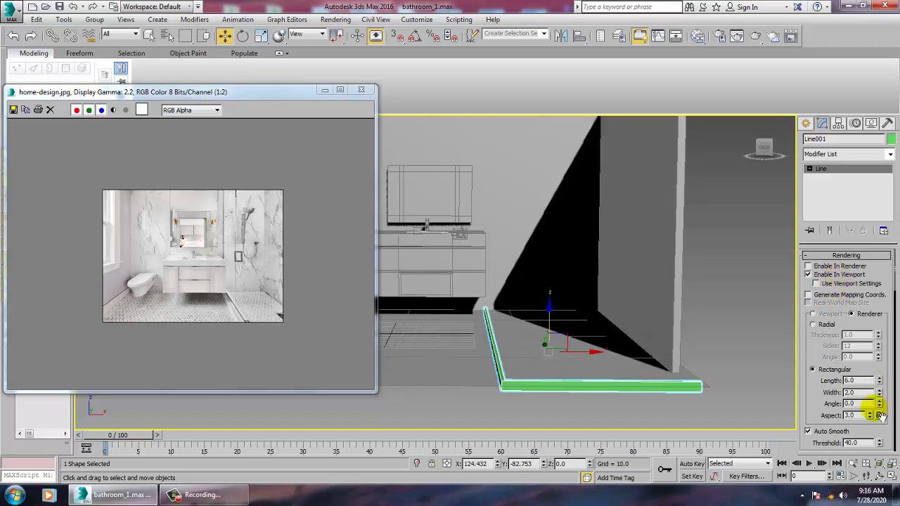
Step: Set the line's rectangular cross-section to length 89.16 and width 3.72, with the aspect ratio unlocked for the width
drag(880, 394, 871, 150)
key(ctrl+z)
drag(880, 382, 739, 76)
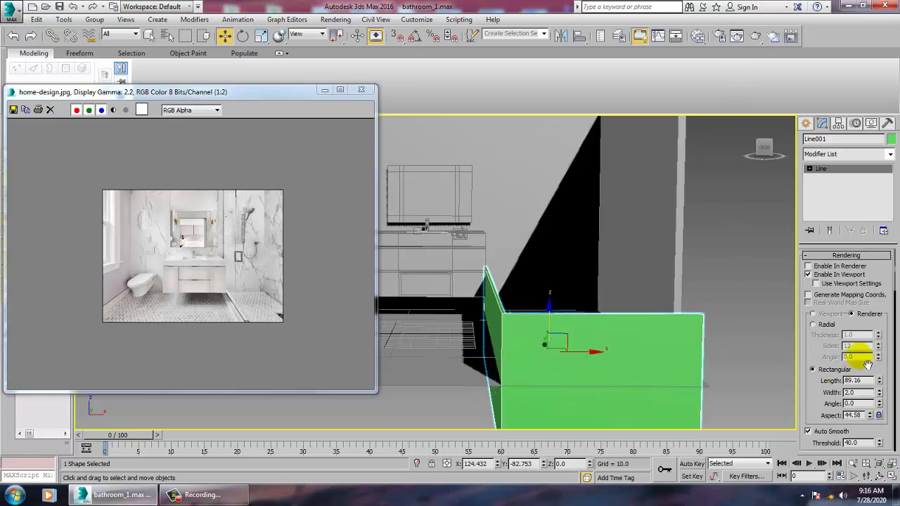
click(879, 416)
drag(880, 394, 888, 352)
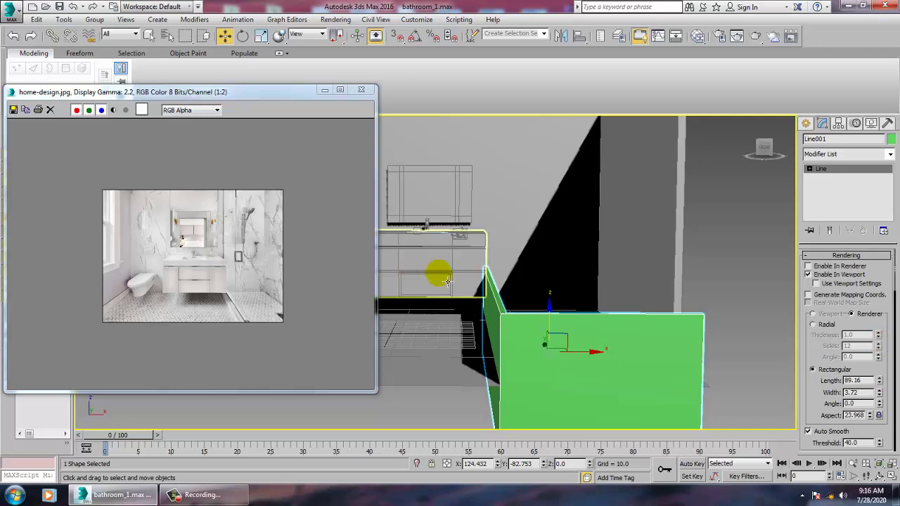
Step: Select the line vertices of the long side beside the vanity and move them about 2.4 along X
alt+middle_drag(542, 289, 488, 261)
key(1)
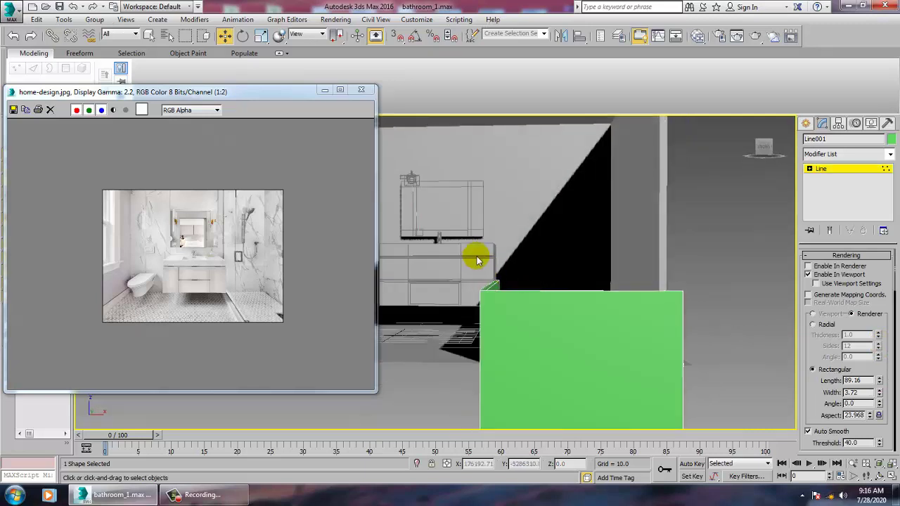
scroll(570, 318, down, 5)
alt+middle_drag(567, 362, 568, 331)
scroll(560, 276, up, 3)
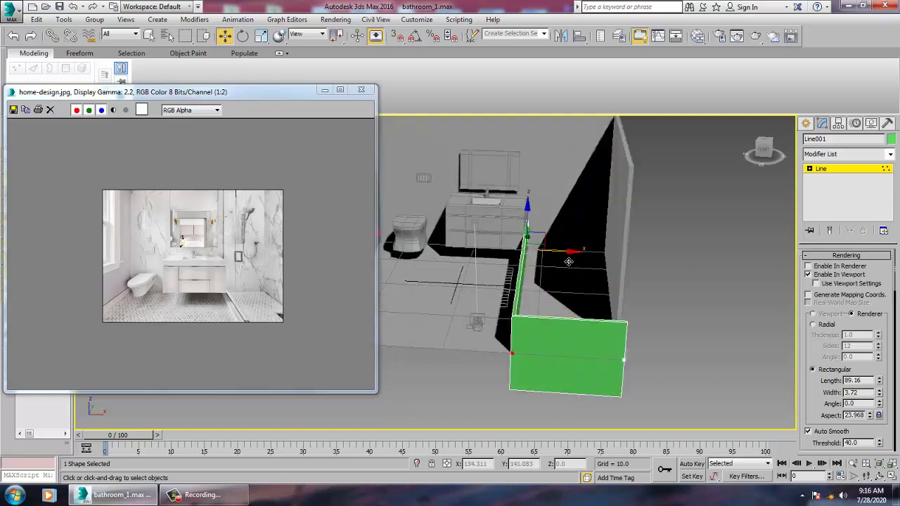
drag(570, 260, 571, 260)
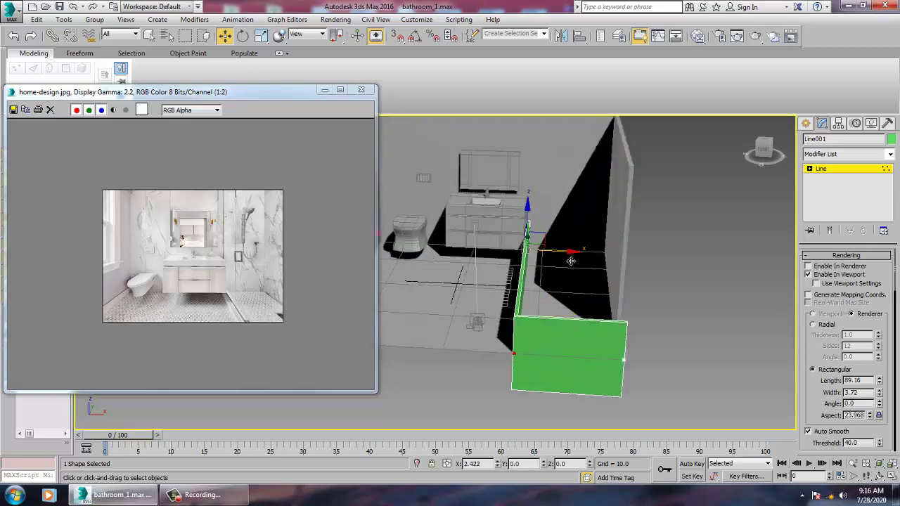
click(830, 173)
Step: Raise the whole L-shaped panel to about Z 45.7 and convert it to Editable Poly
alt+middle_drag(723, 216, 724, 188)
drag(572, 265, 573, 231)
alt+middle_drag(573, 231, 618, 308)
alt+middle_drag(669, 327, 619, 286)
right_click(524, 322)
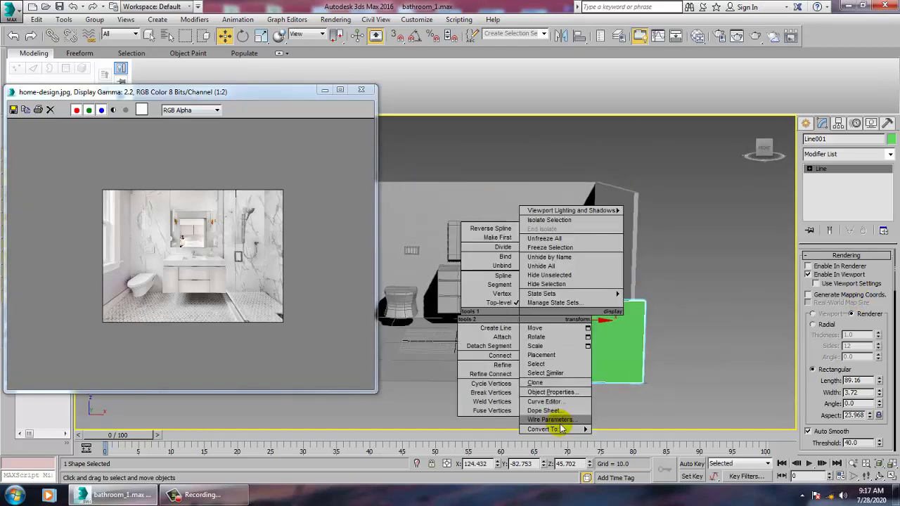
click(632, 450)
Step: Select the panel's six top vertices and raise them to about Z 185.2, then leave vertex editing
key(1)
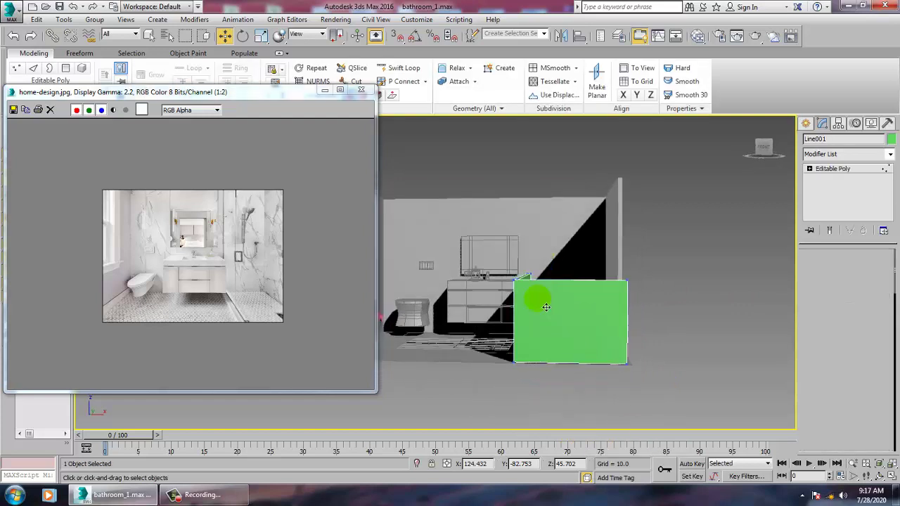
drag(687, 310, 687, 305)
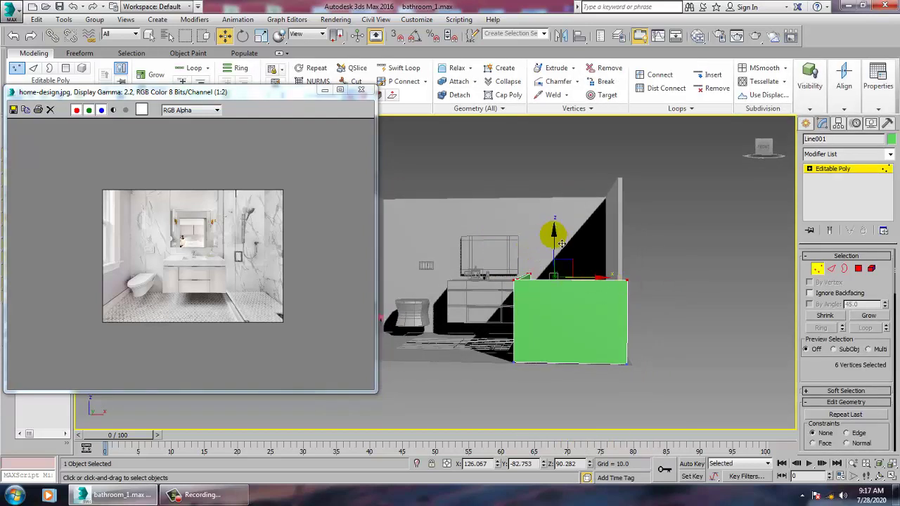
mouse_move(564, 225)
mouse_down()
mouse_move(549, 228)
mouse_move(554, 221)
mouse_up()
alt+middle_drag(553, 222, 530, 255)
scroll(518, 287, up, 3)
alt+middle_drag(518, 287, 490, 312)
scroll(491, 312, up, 2)
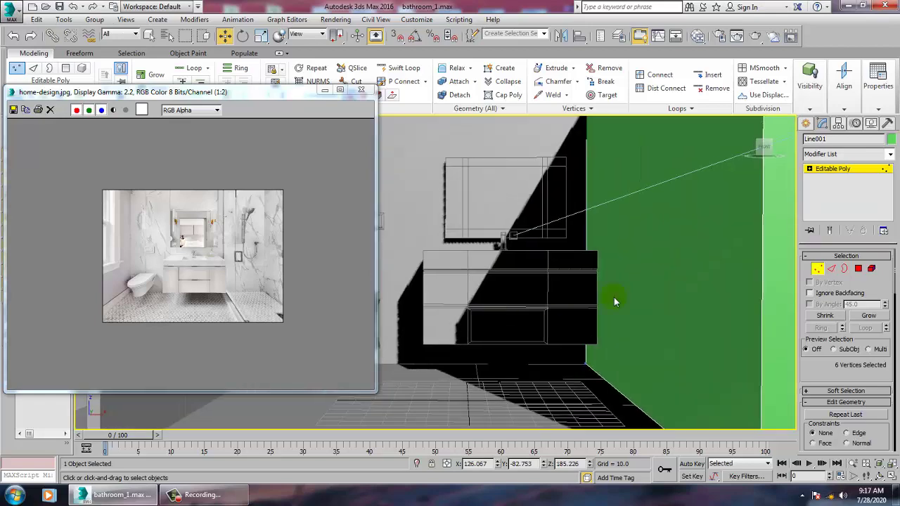
scroll(642, 295, down, 5)
alt+middle_drag(642, 296, 798, 203)
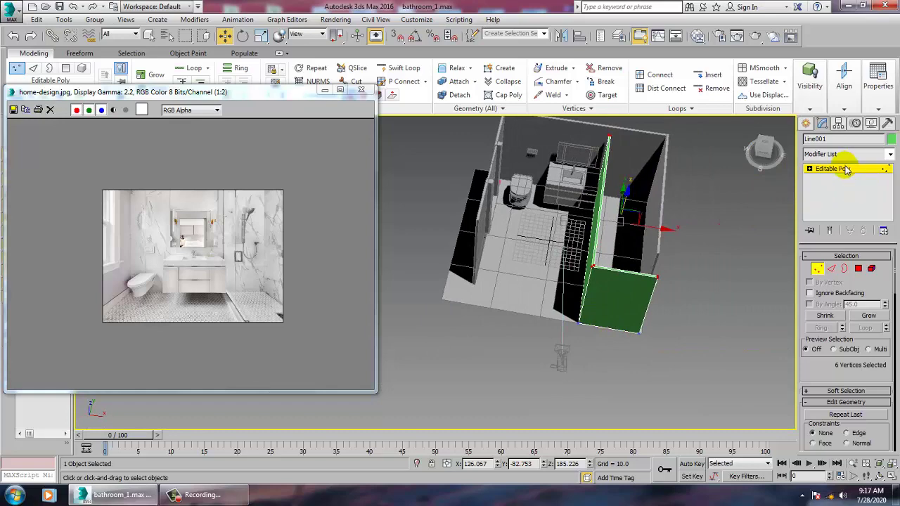
click(847, 169)
Step: Select the room wall's four end vertices near the panel and extend them along Y to about -202.1
alt+middle_drag(598, 265, 651, 220)
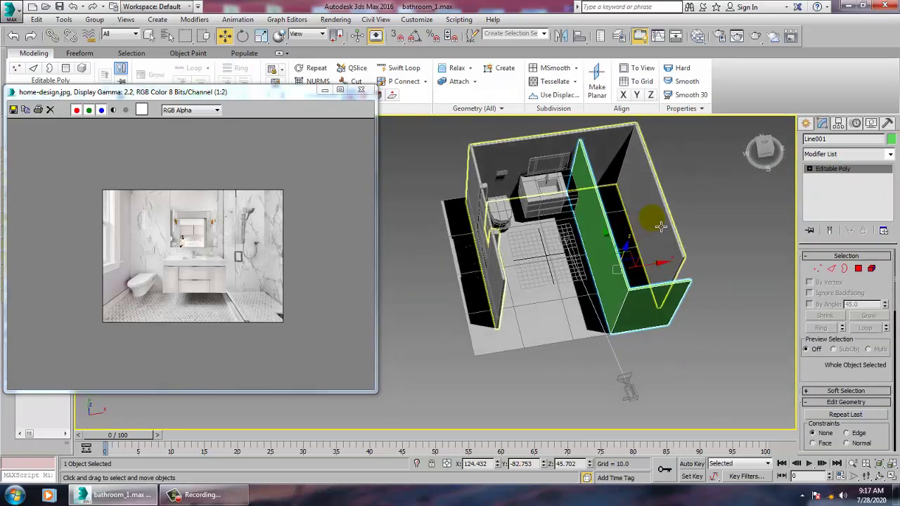
click(660, 227)
key(1)
drag(634, 227, 729, 366)
alt+middle_drag(668, 257, 676, 307)
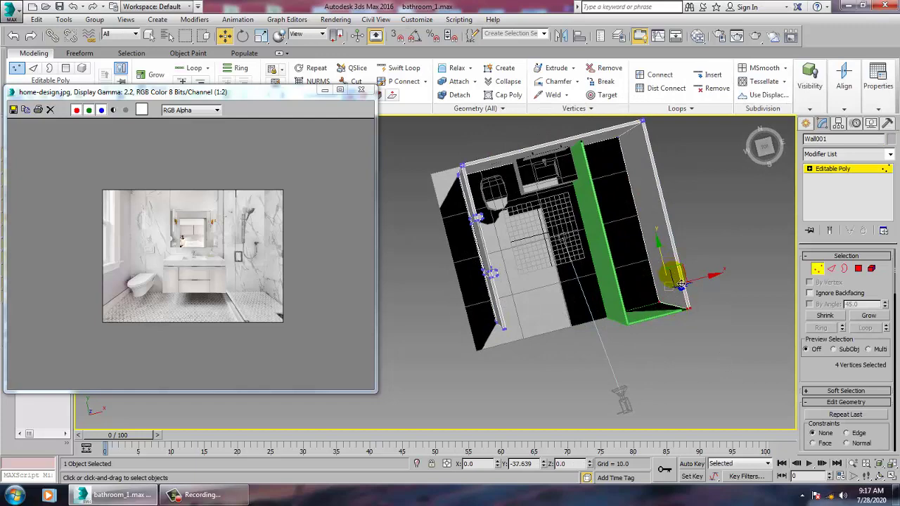
Step: Select the vertices of the shower-side wall and move them outward along X to about 212.5, then leave vertex editing
alt+middle_drag(679, 281, 558, 173)
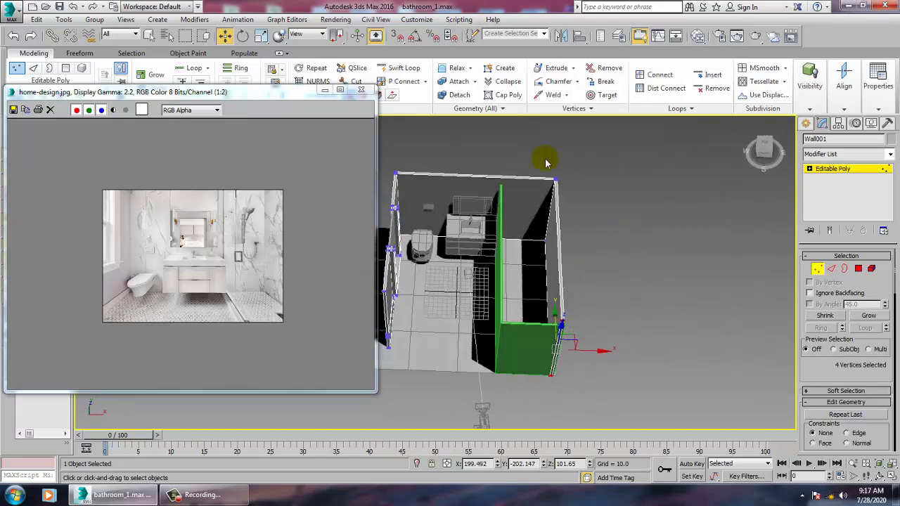
drag(630, 500, 629, 500)
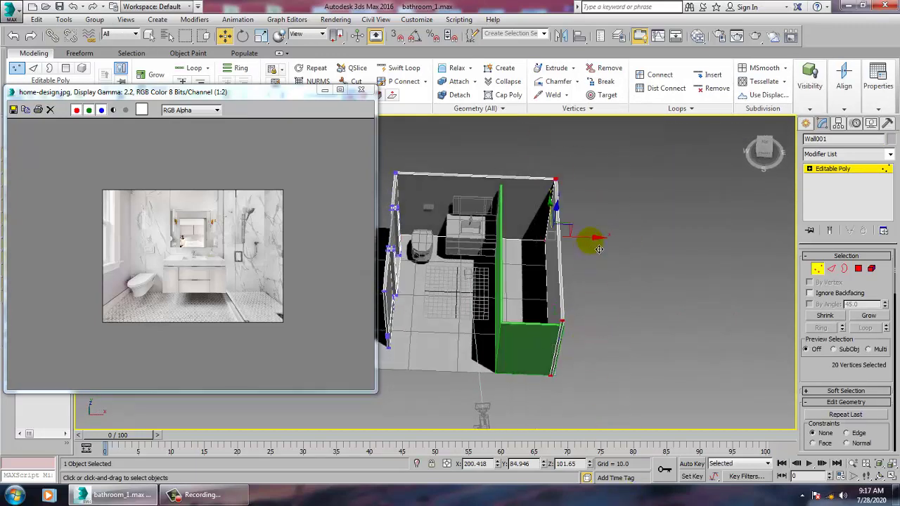
drag(604, 248, 605, 247)
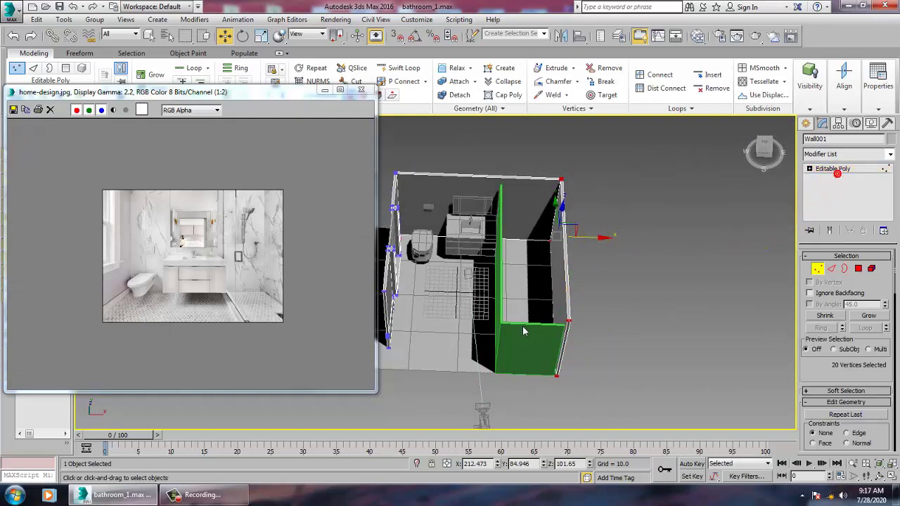
click(830, 170)
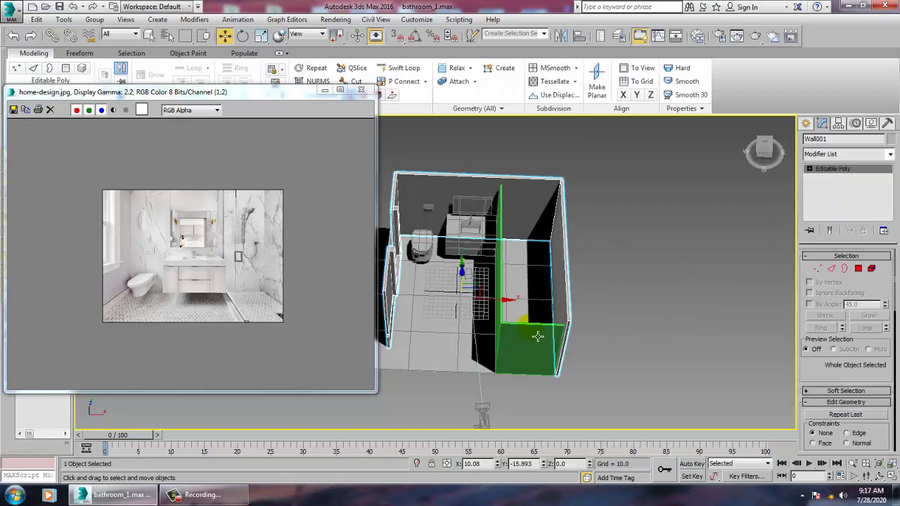
Step: Select the eight vertices of the panel's long side and move them about 5.8 along X away from the vanity
click(471, 218)
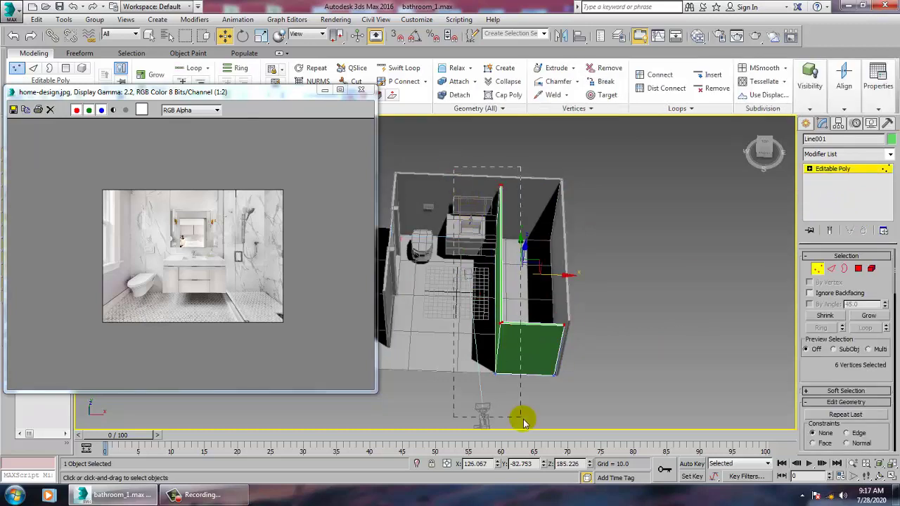
drag(522, 424, 522, 422)
drag(542, 288, 545, 291)
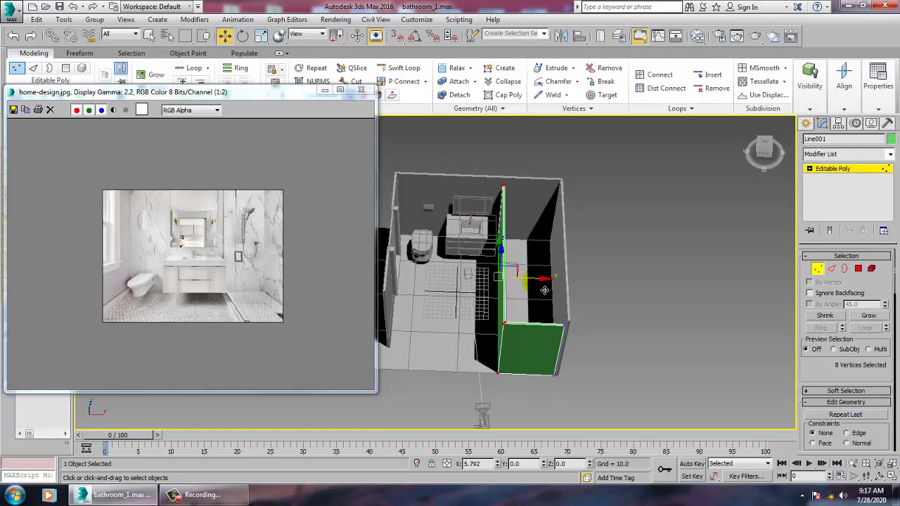
Step: Move the panel's four end vertices beside the vanity along Y to about 156.3 toward the back wall, then leave vertex editing
alt+middle_drag(518, 267, 605, 300)
scroll(549, 237, up, 5)
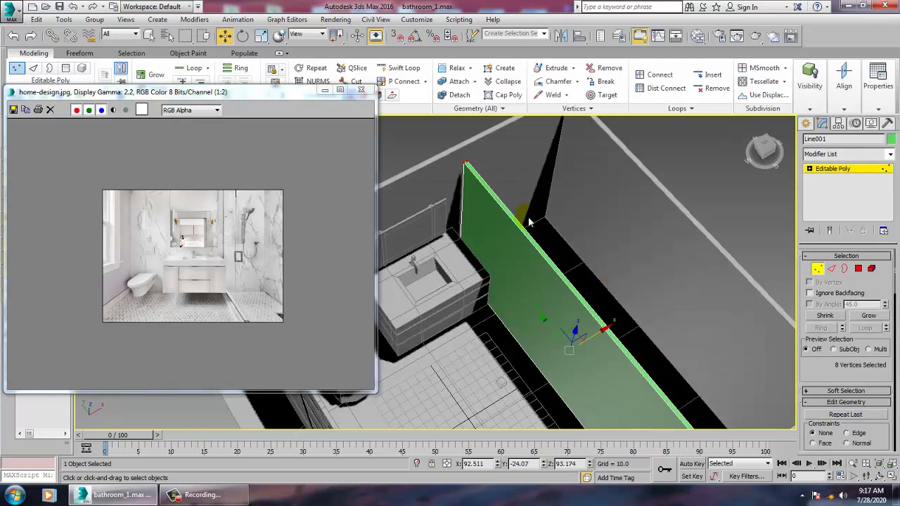
drag(559, 421, 560, 422)
middle_drag(531, 270, 569, 334)
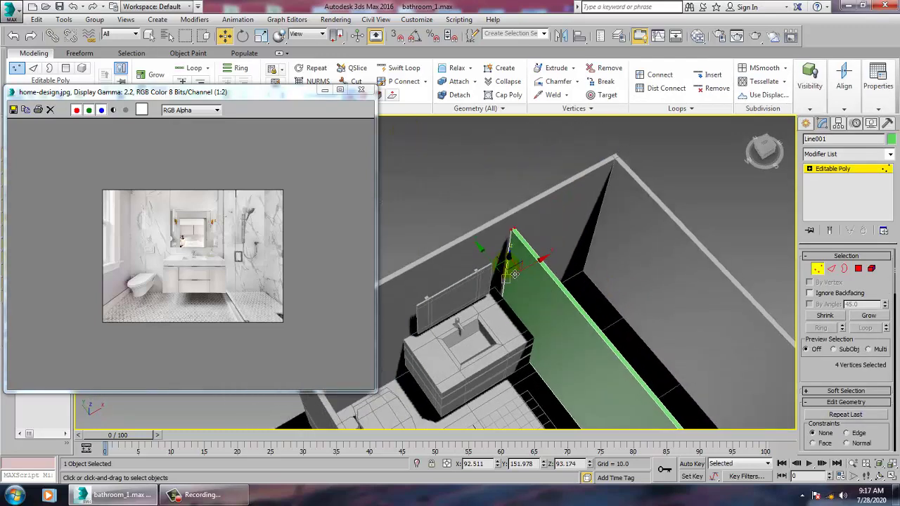
drag(500, 271, 494, 266)
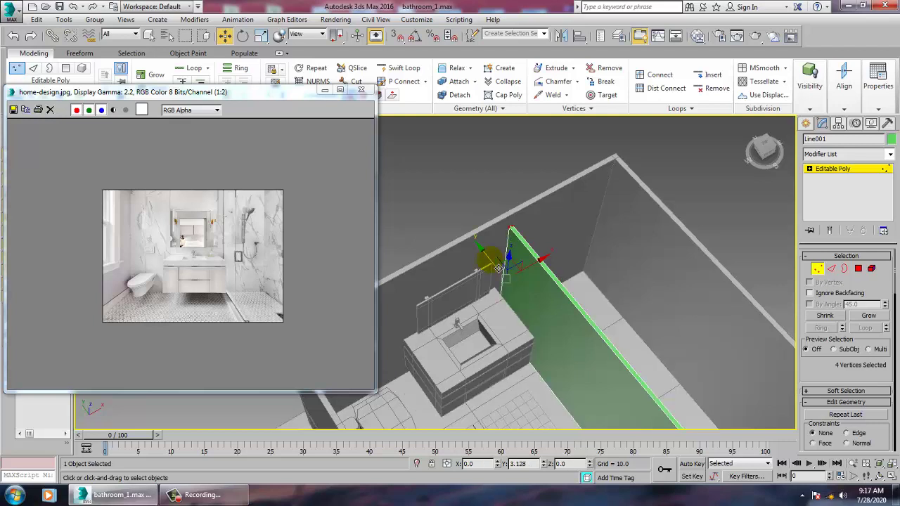
click(224, 264)
scroll(250, 272, up, 2)
scroll(256, 264, down, 1)
scroll(257, 265, down, 1)
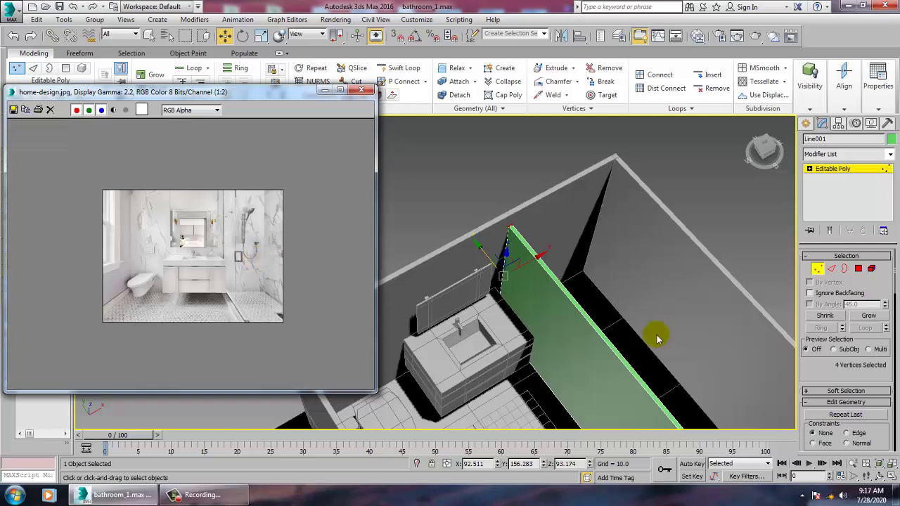
middle_drag(640, 293, 622, 261)
alt+middle_drag(667, 328, 606, 300)
click(562, 285)
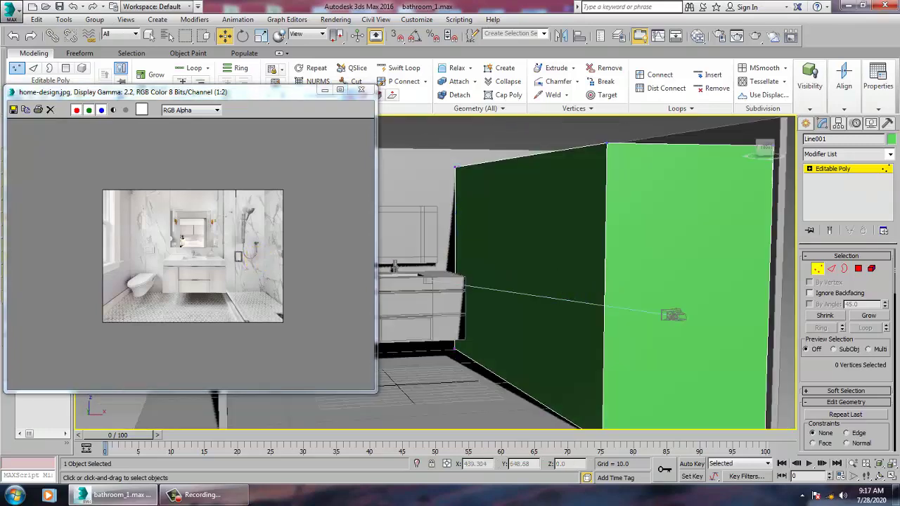
click(835, 169)
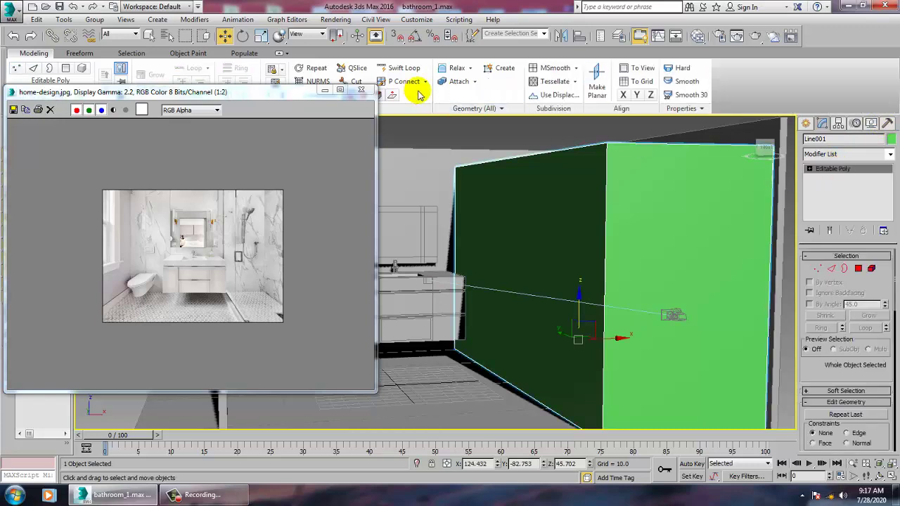
Step: Add a pair of closely spaced vertical edge loops across the long side of the shower panel with Swift Loop
click(405, 67)
alt+middle_drag(561, 209, 572, 211)
click(556, 187)
key(alt+x)
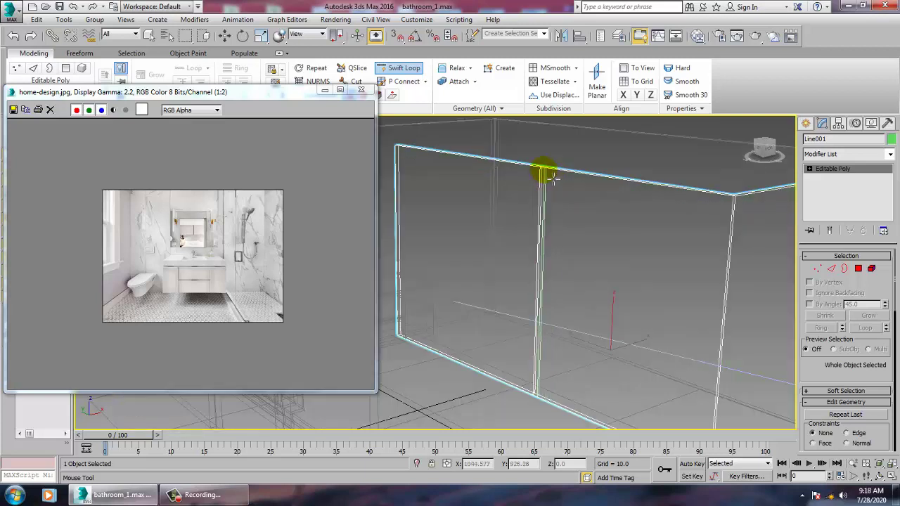
key(alt+x)
scroll(554, 178, up, 4)
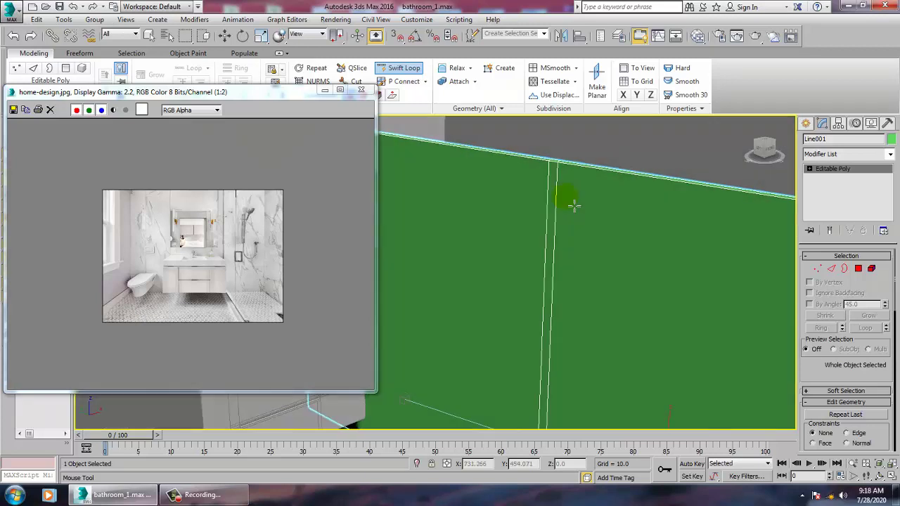
right_click(634, 248)
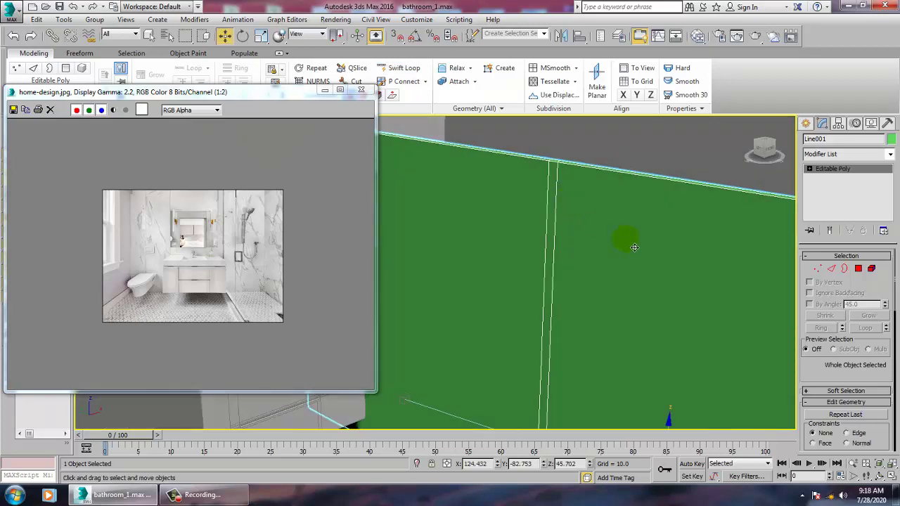
Step: Select the four edges of one vertical loop and move them about 2.0 along Y to narrow the strip
click(832, 268)
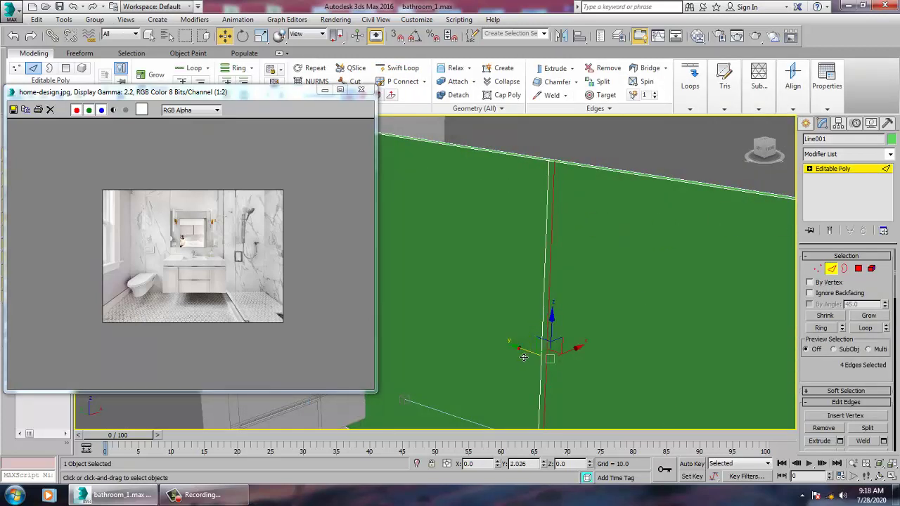
middle_drag(724, 321, 643, 293)
scroll(234, 280, up, 1)
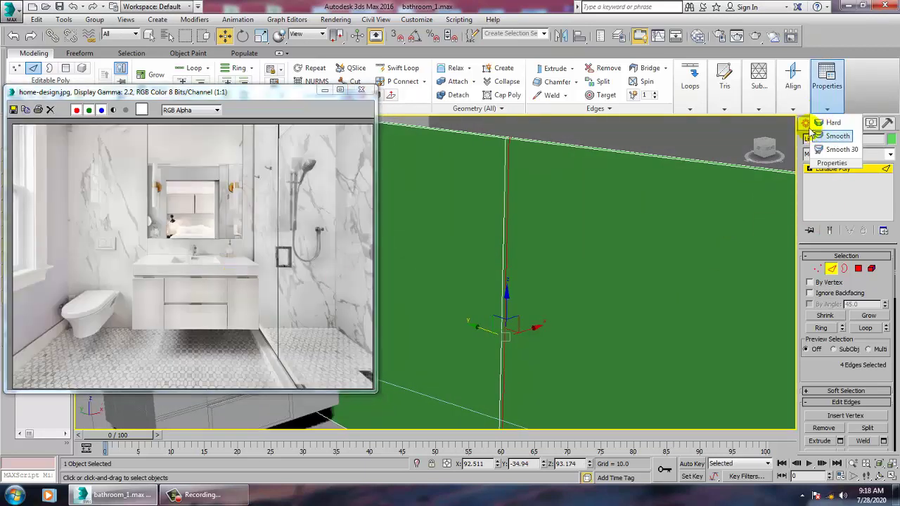
Step: Draw a C-shaped handle outline with four Line points in the Front view, at the shower panel's vanity-side face
click(806, 124)
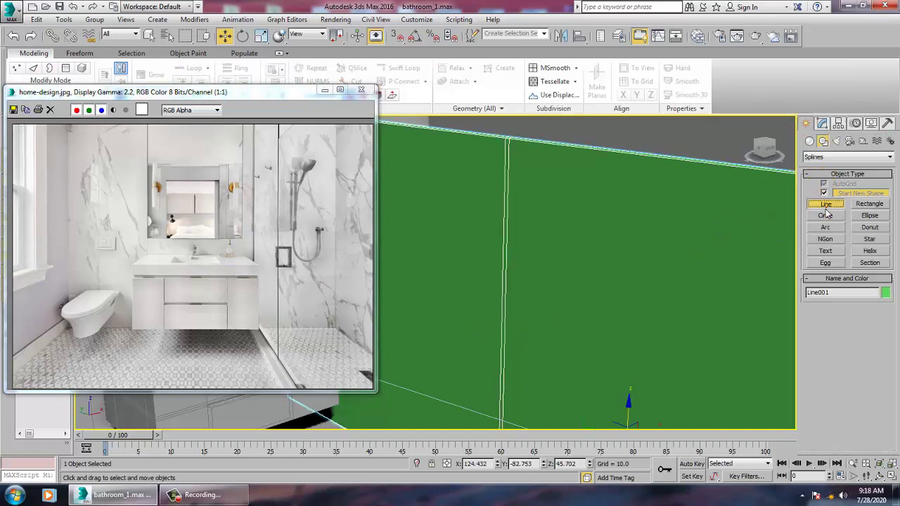
click(826, 208)
key(alt+w)
right_click(660, 208)
key(alt+w)
scroll(633, 231, down, 5)
middle_drag(597, 234, 610, 243)
scroll(591, 249, up, 3)
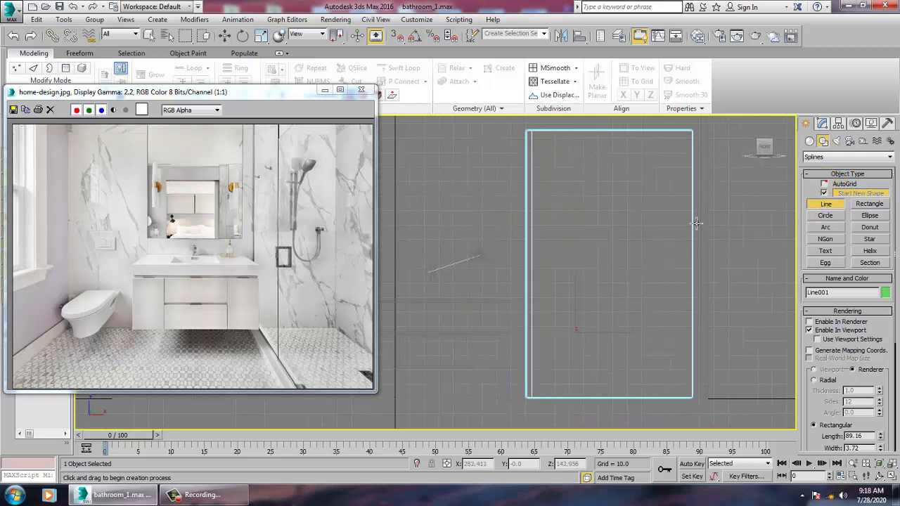
click(525, 261)
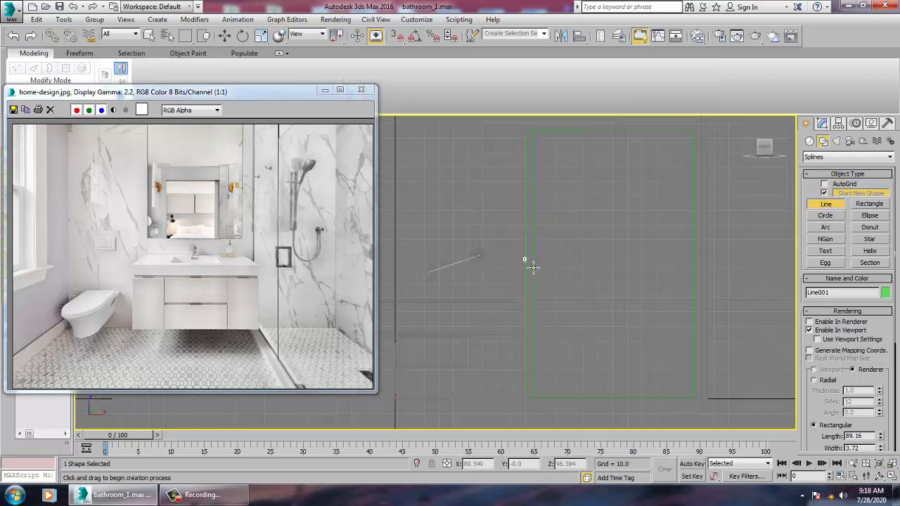
click(519, 260)
click(519, 289)
click(526, 293)
right_click(526, 293)
Step: Set the handle line's rectangular cross-section to length 2.675 and width 2.492
key(w)
key(alt+w)
middle_click(679, 375)
key(z)
key(alt+w)
scroll(669, 353, down, 6)
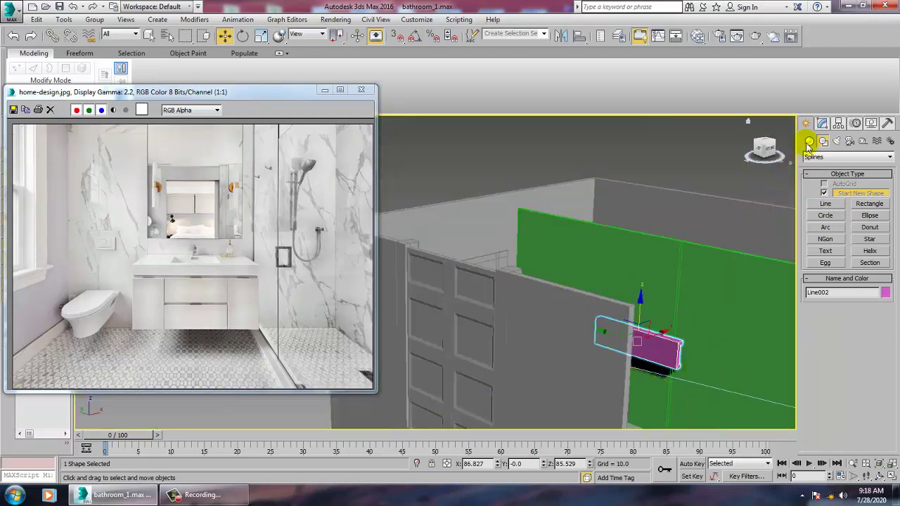
click(822, 123)
drag(882, 380, 888, 426)
drag(879, 393, 890, 417)
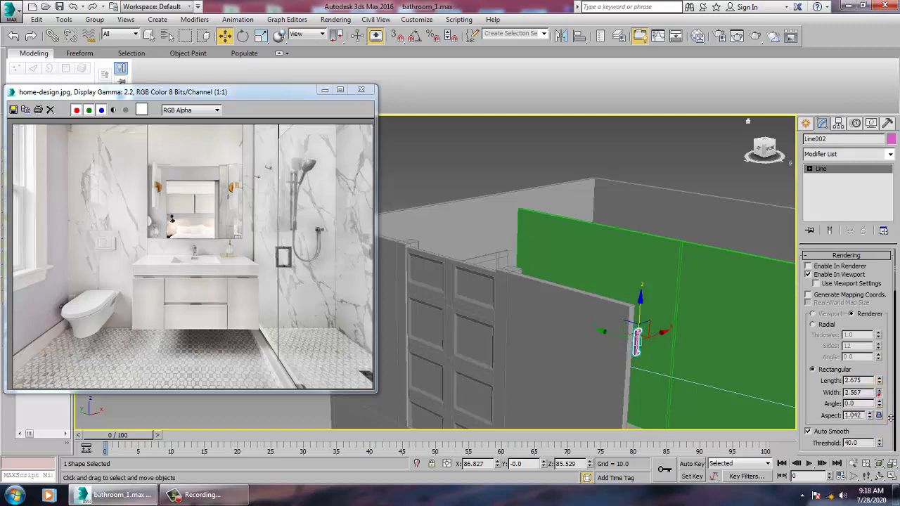
Step: Move the handle along X to about 90.1 so its ends meet the shower panel
drag(663, 344, 671, 343)
key(z)
scroll(630, 321, down, 5)
alt+middle_drag(631, 321, 607, 304)
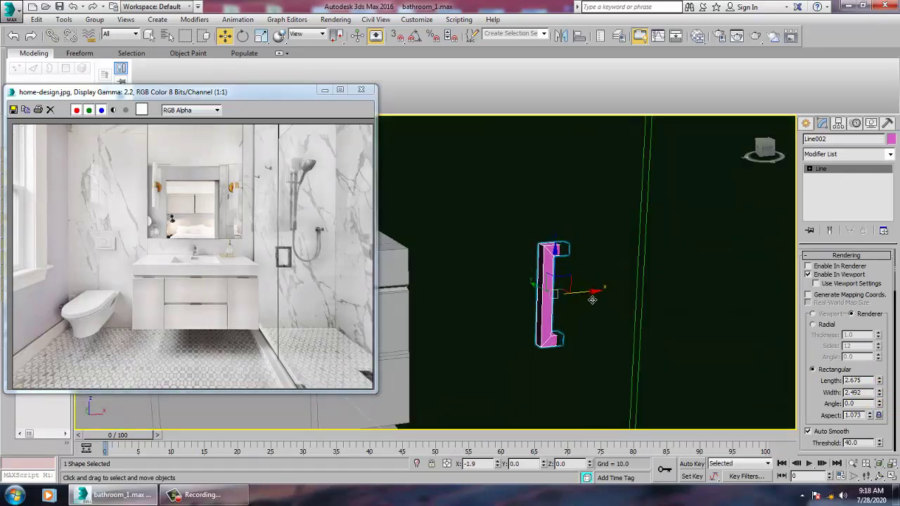
alt+middle_drag(593, 301, 610, 313)
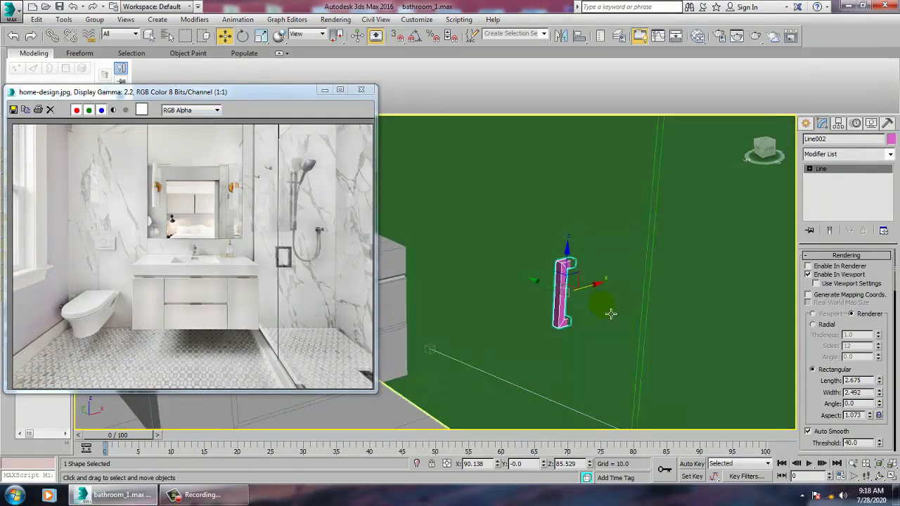
Step: Move the handle along Y to about -39.9 beside the panel's narrow strip and set its section to length 2.292 and width 2.342
click(871, 394)
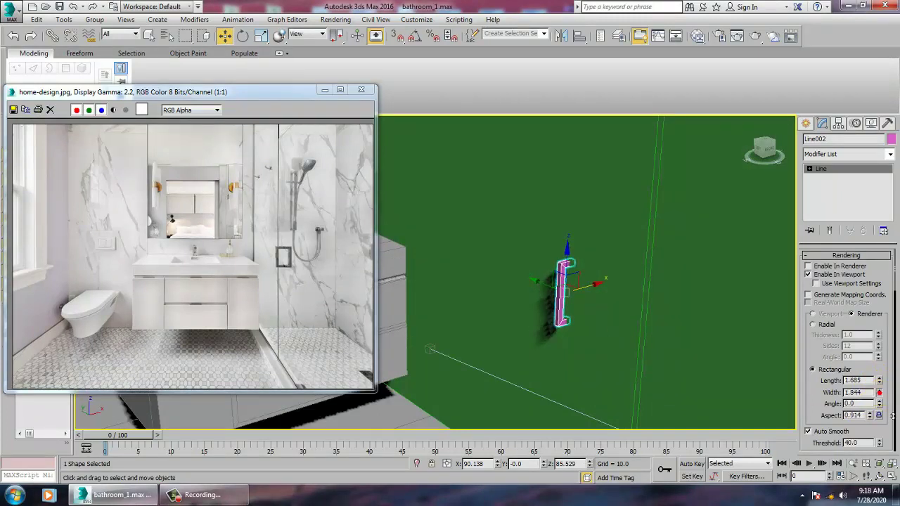
alt+middle_drag(668, 331, 619, 292)
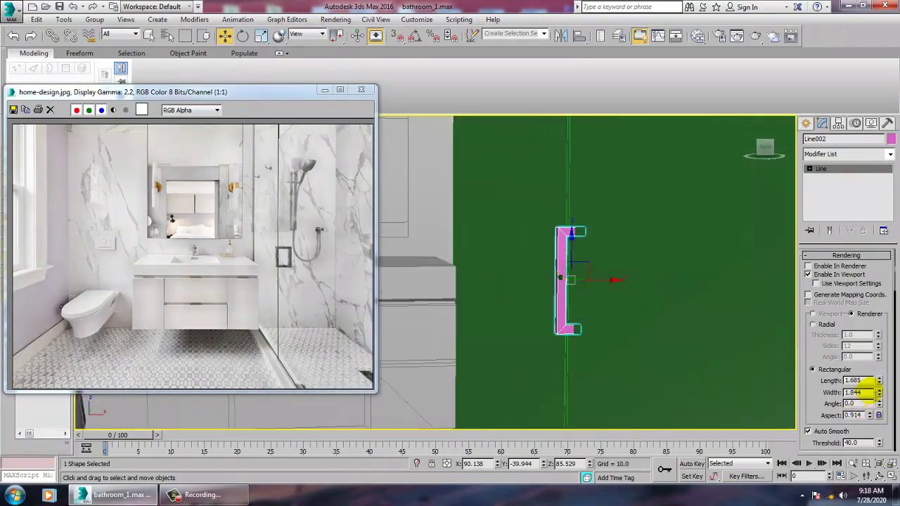
click(879, 394)
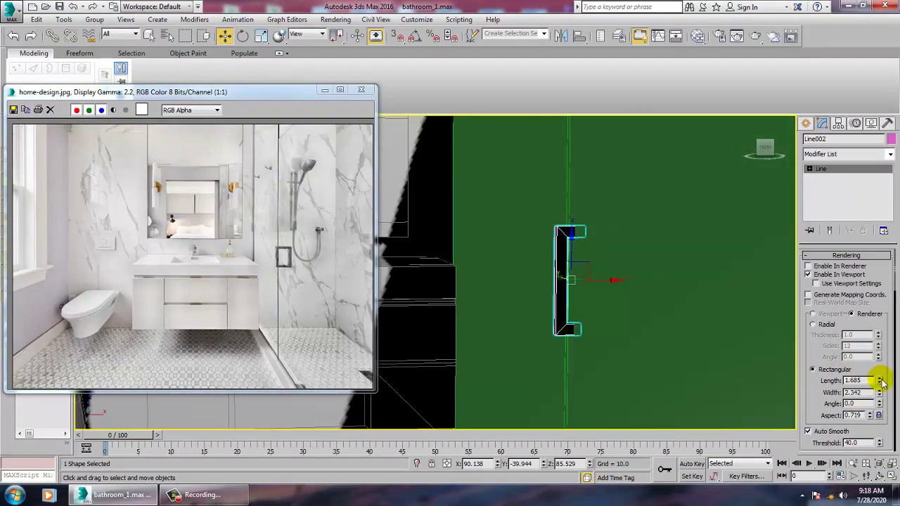
drag(885, 372, 885, 367)
Step: Adjust the handle's position along X to about 89.2 against the panel
mouse_move(594, 256)
alt+middle_down()
mouse_move(621, 263)
mouse_move(607, 261)
alt+middle_up()
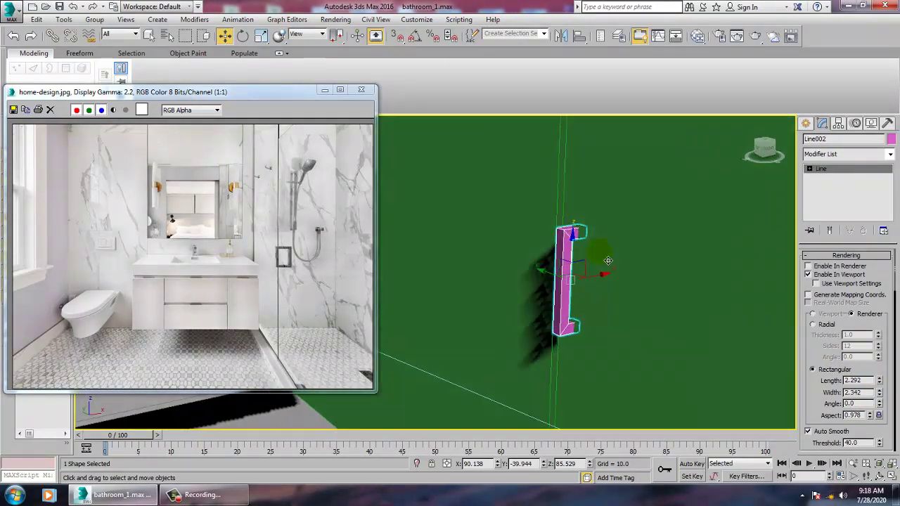
drag(608, 283, 606, 283)
mouse_move(606, 280)
alt+middle_down()
mouse_move(581, 284)
mouse_move(605, 251)
mouse_move(591, 249)
mouse_move(591, 276)
alt+middle_up()
scroll(583, 277, down, 5)
key(r)
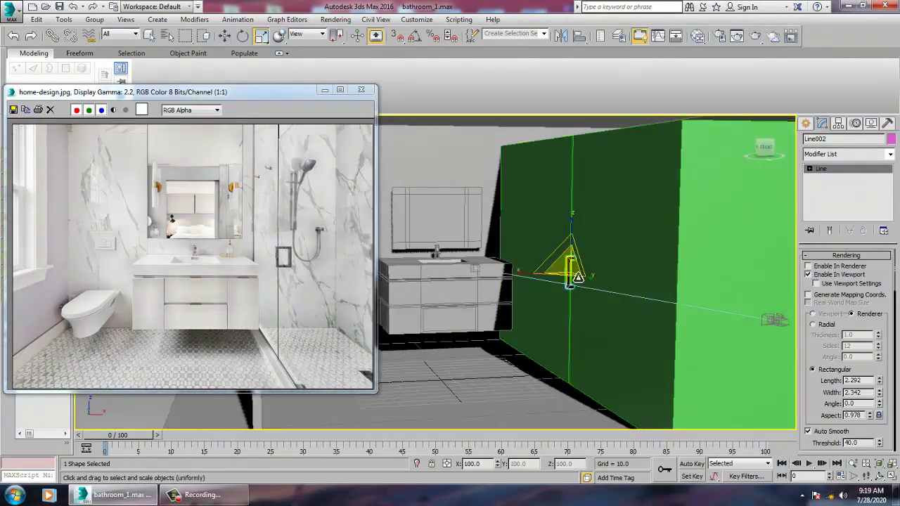
key(w)
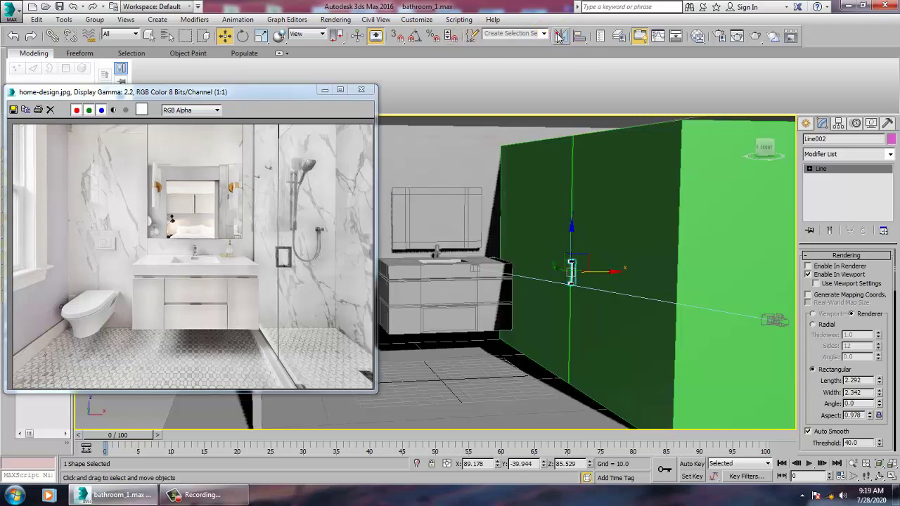
Step: Mirror the handle about X as a copy and move the copy to X 95.68 on the panel's opposite side
click(562, 36)
click(427, 272)
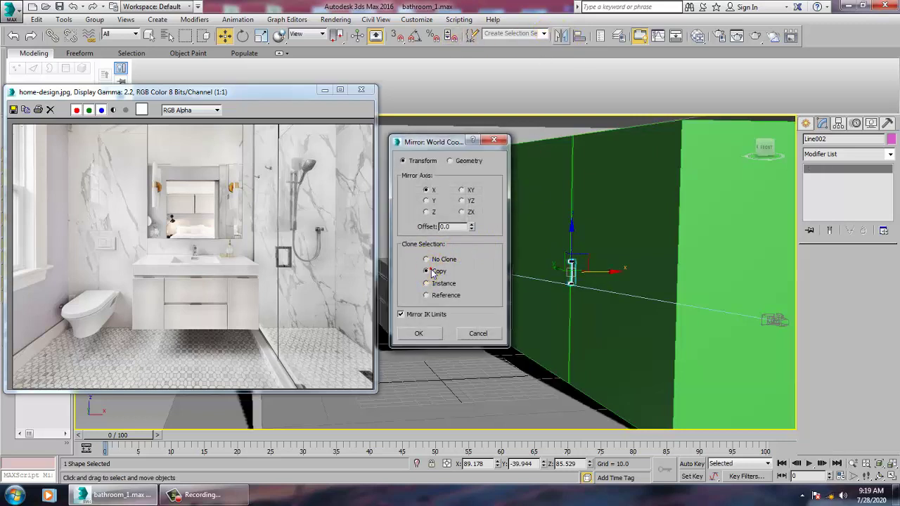
click(421, 334)
key(z)
alt+middle_drag(589, 303, 540, 320)
drag(476, 304, 575, 381)
key(t)
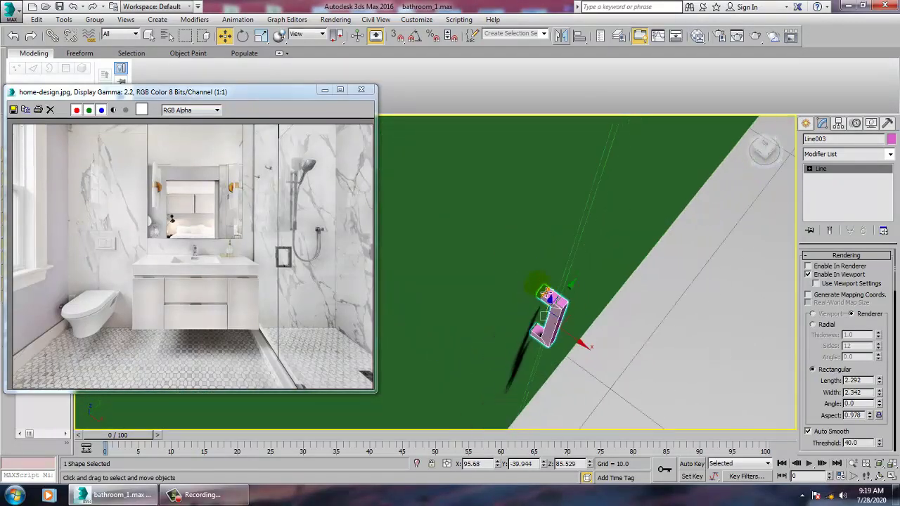
Step: Extend the original handle's lower end vertex along X to about 91.2 into the panel, then leave vertex editing
alt+middle_drag(577, 305, 553, 294)
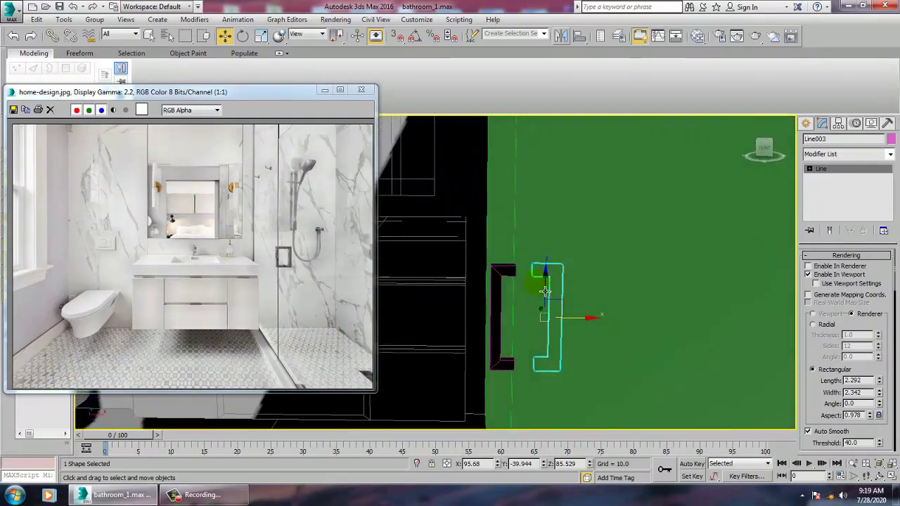
click(512, 270)
key(p)
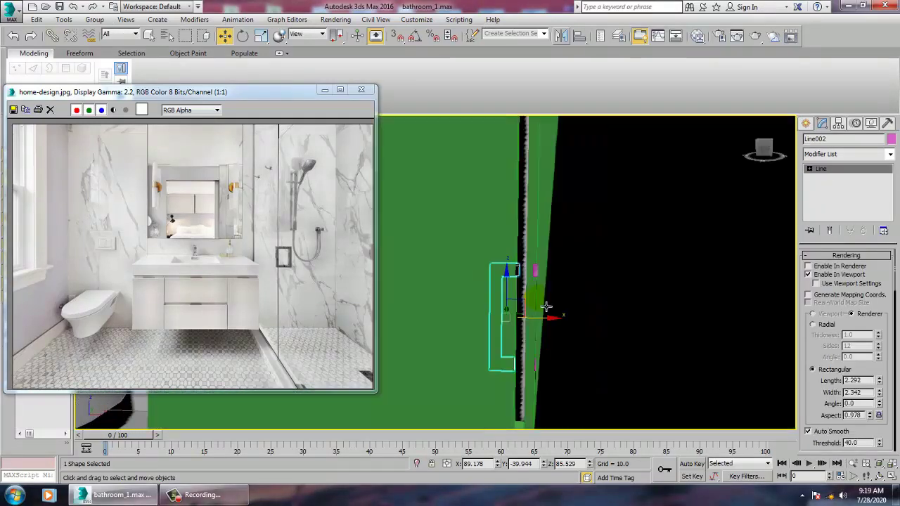
key(alt+w)
right_click(572, 195)
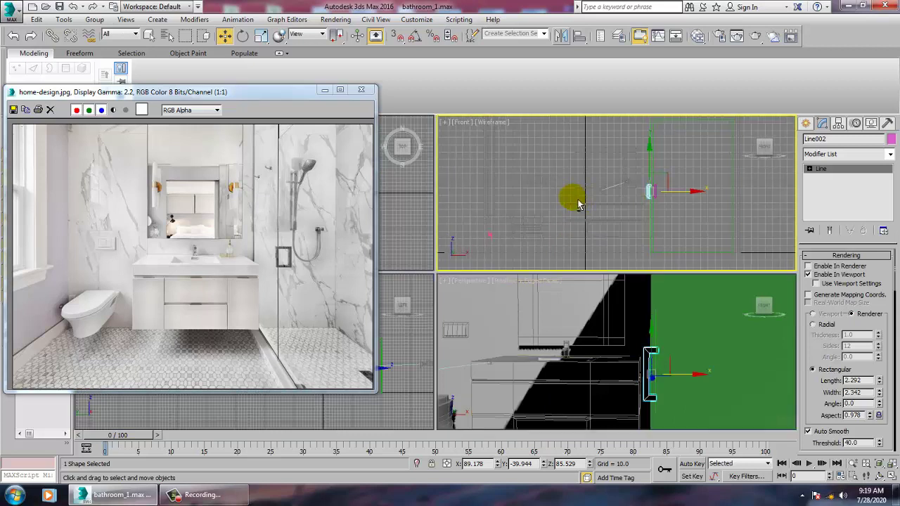
key(alt+w)
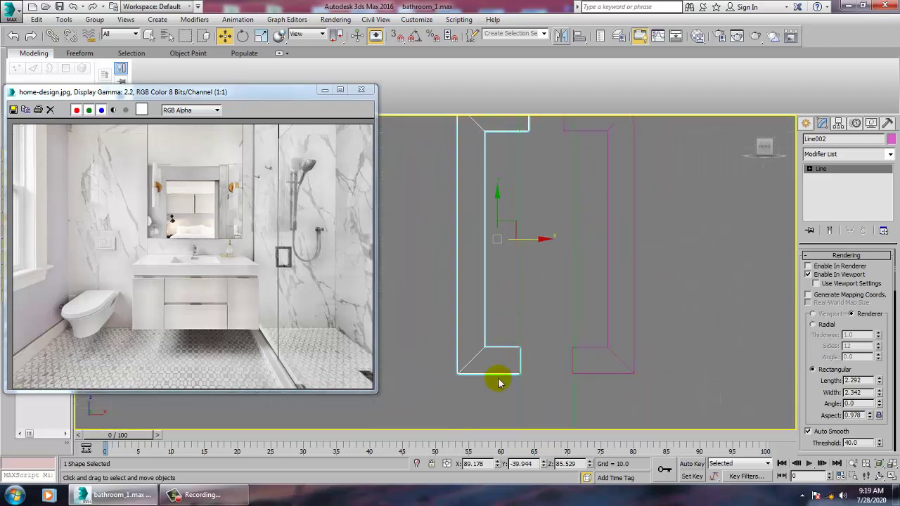
key(1)
drag(517, 334, 564, 365)
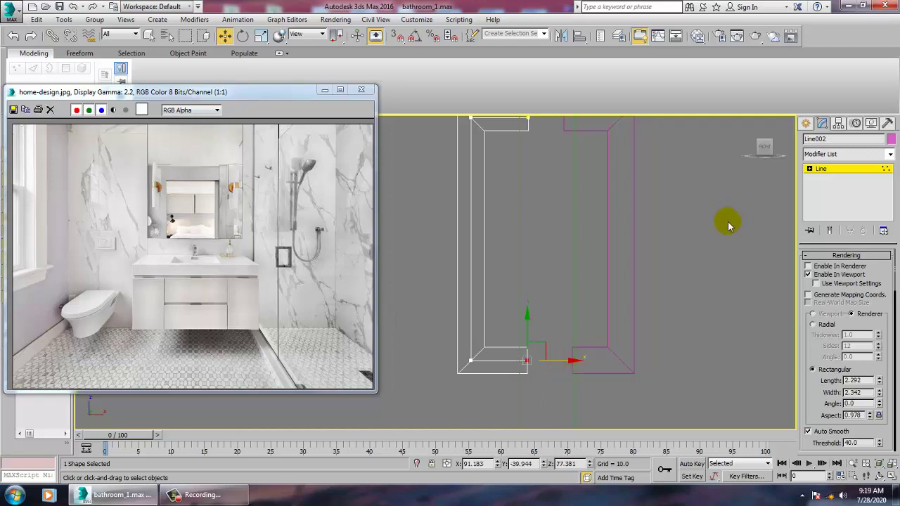
click(823, 173)
Step: Select all objects in the scene, assign them one shared object color, and clear the selection
key(alt+w)
right_click(723, 322)
scroll(689, 308, down, 8)
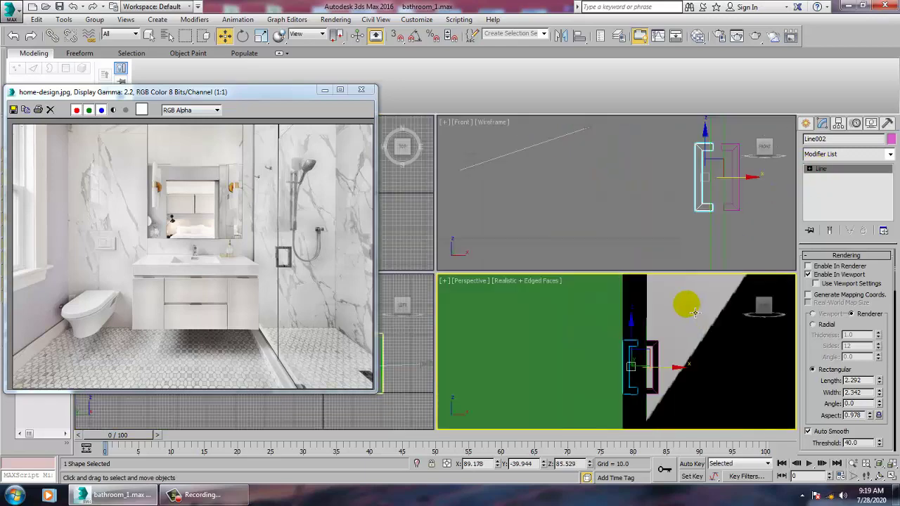
key(alt+w)
alt+middle_drag(676, 322, 683, 365)
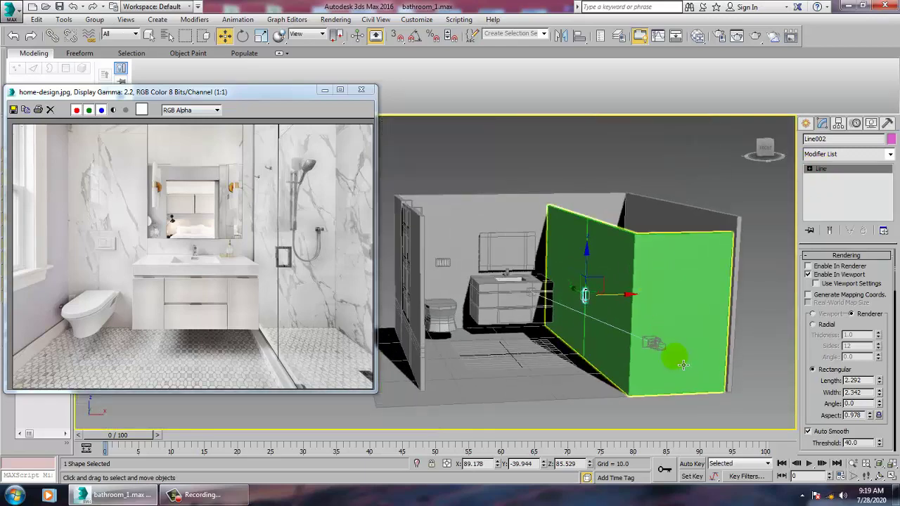
key(ctrl+a)
click(891, 139)
click(516, 311)
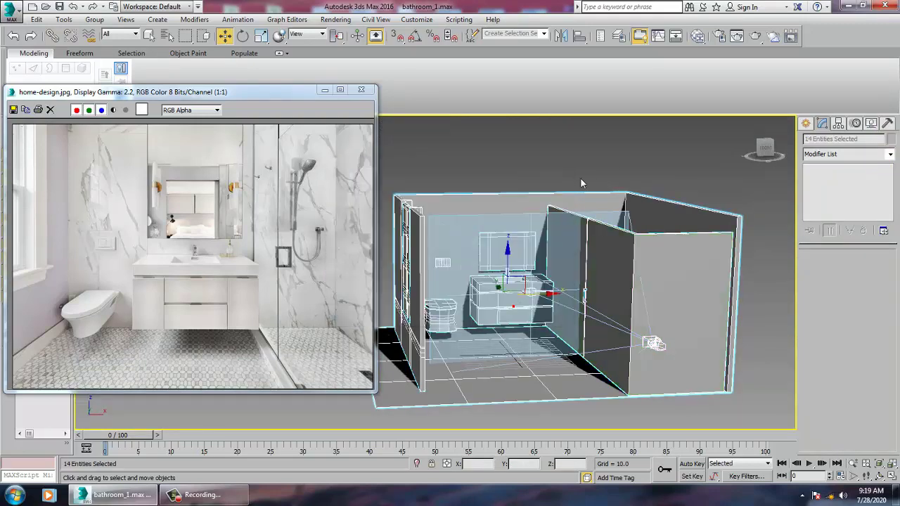
click(591, 154)
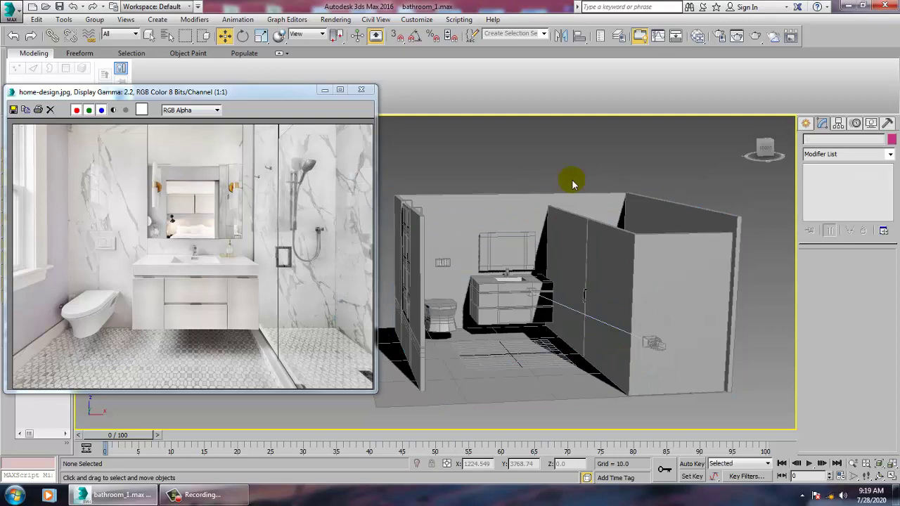
scroll(560, 242, up, 6)
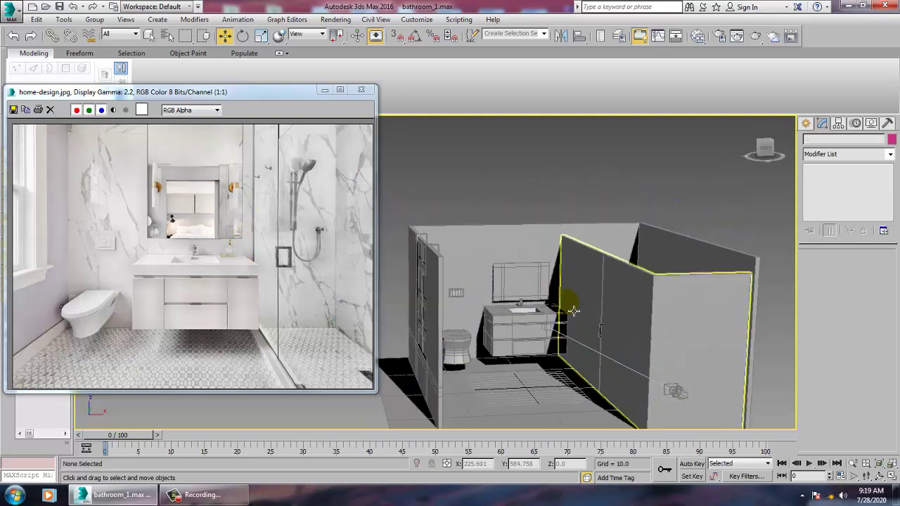
scroll(560, 277, up, 6)
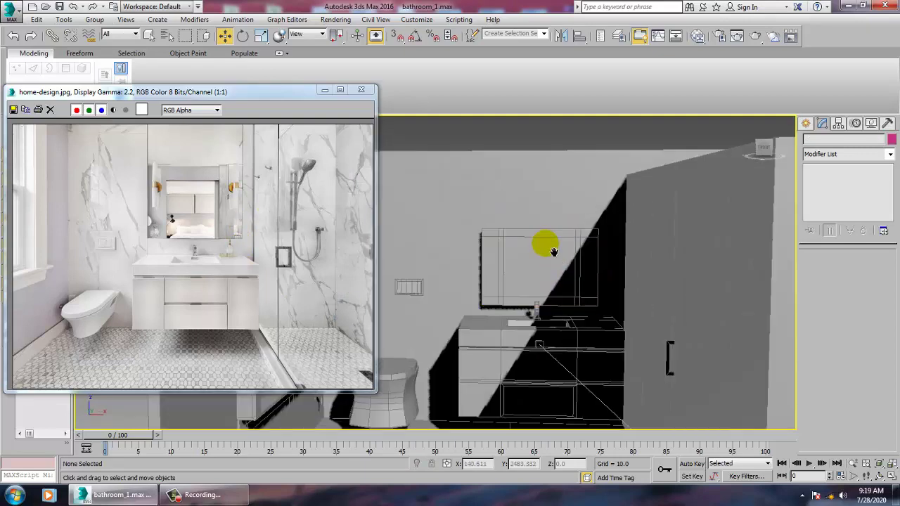
scroll(559, 286, up, 1)
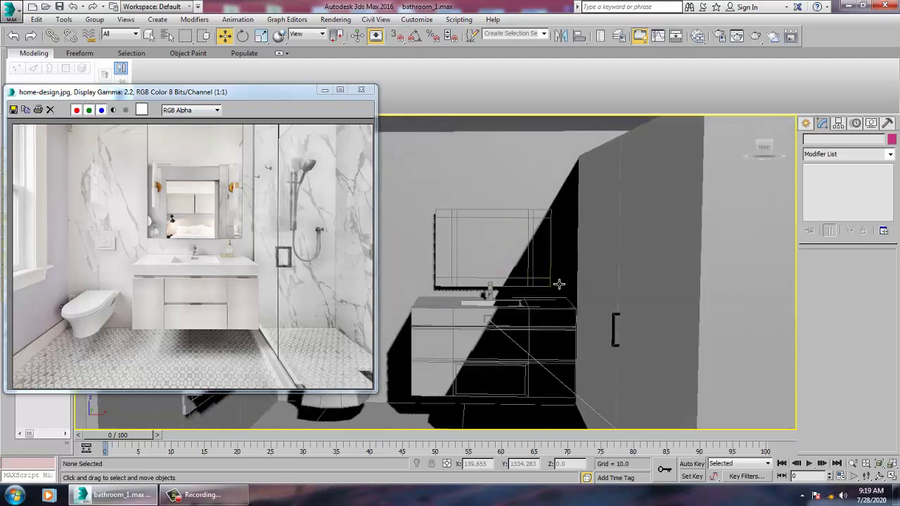
scroll(554, 274, down, 4)
mouse_move(553, 275)
alt+middle_down()
mouse_move(571, 280)
mouse_move(548, 258)
alt+middle_up()
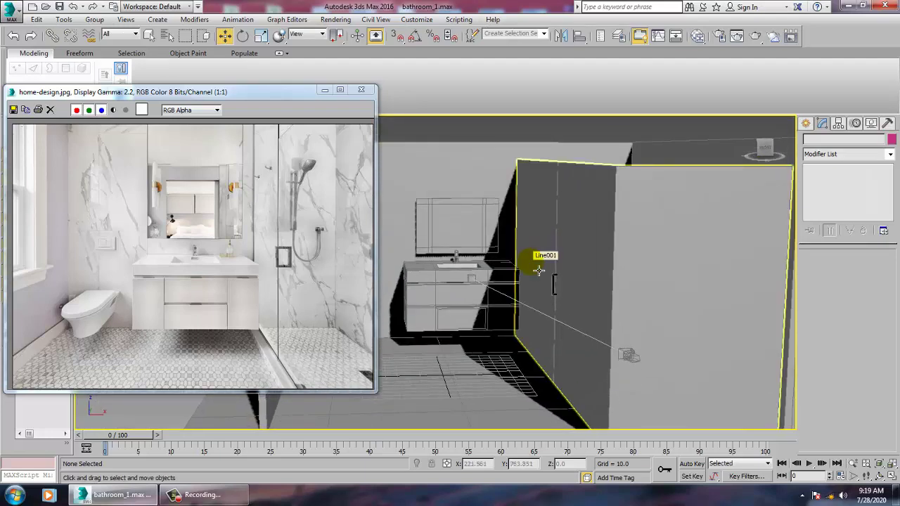